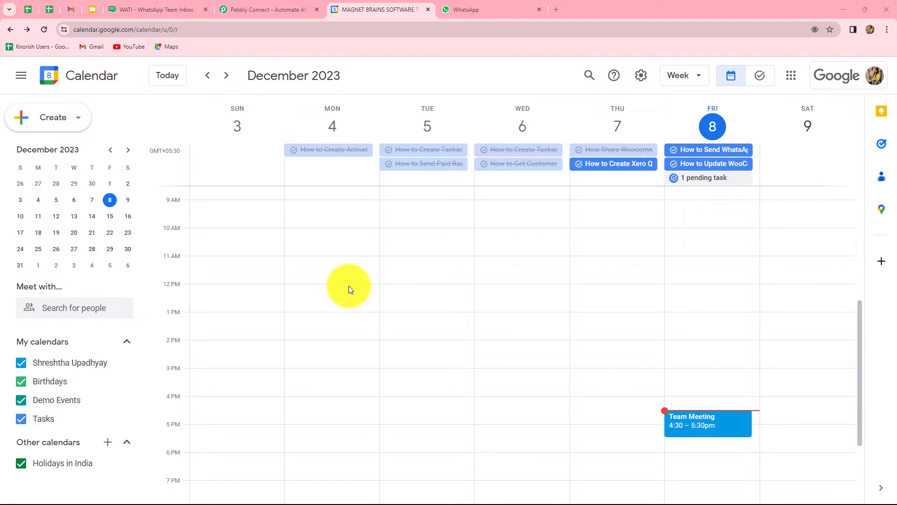
Step: Switch to Pabbly, sign in to the account, and open the Pabbly Connect dashboard
{"action": "left_click", "coordinate": [154, 6]}
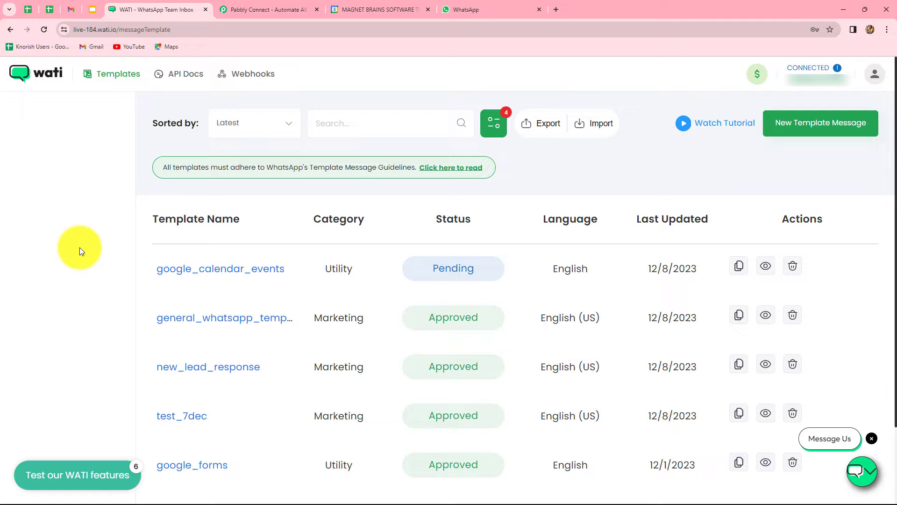
{"action": "left_click", "coordinate": [236, 11]}
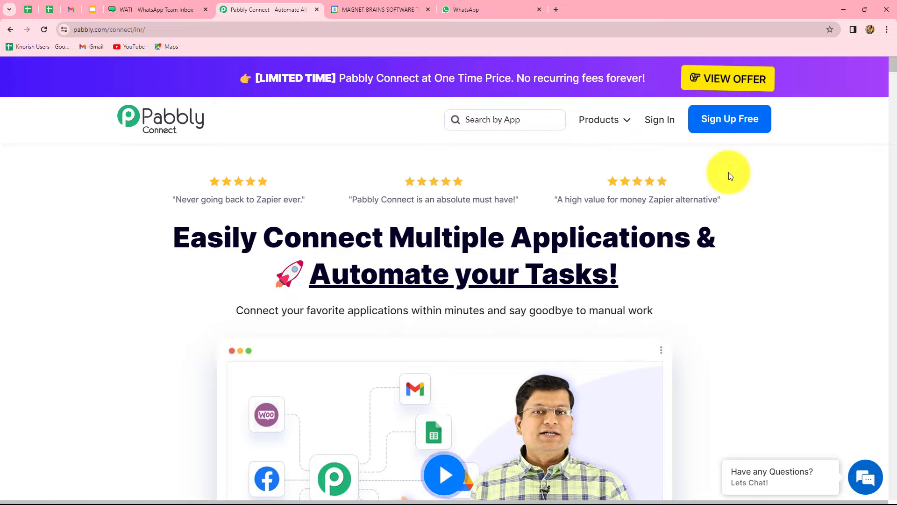
{"action": "left_click", "coordinate": [666, 122]}
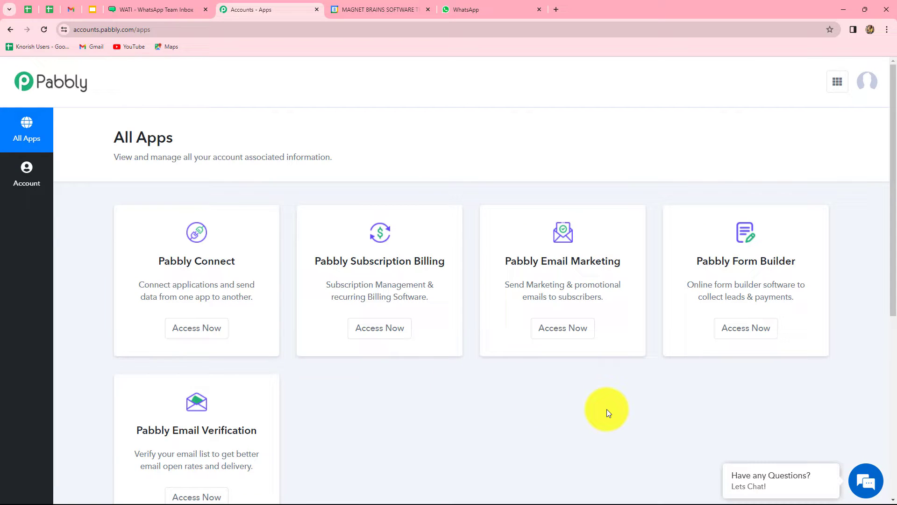
{"action": "left_click", "coordinate": [205, 335]}
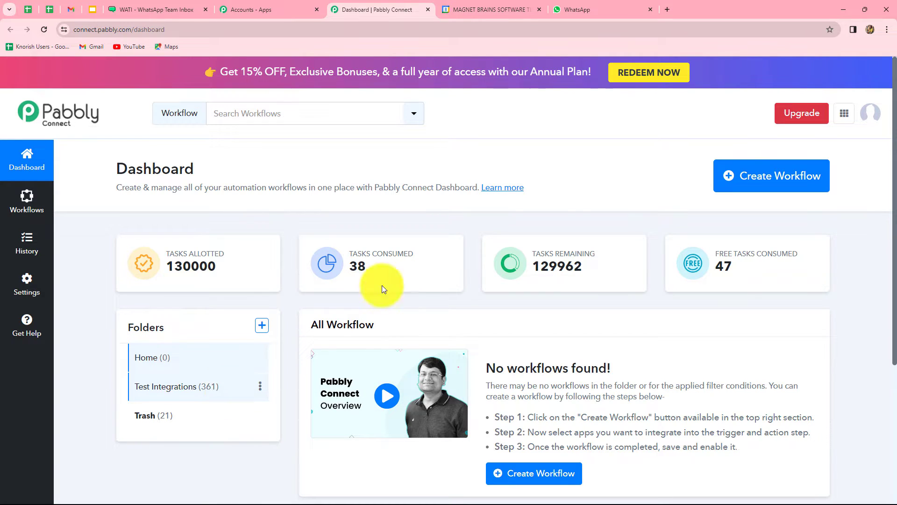
Step: Create a workflow named "Send WhatsApp message for Google Calendar Events." in the Test Integrations folder
{"action": "left_click", "coordinate": [760, 185]}
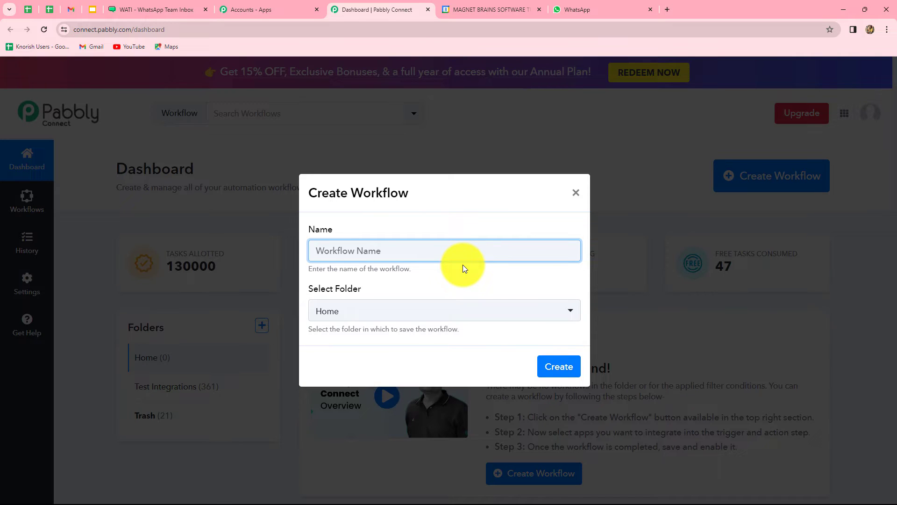
{"action": "type", "text": "Send WhatsApp message for Google Calendar Events."}
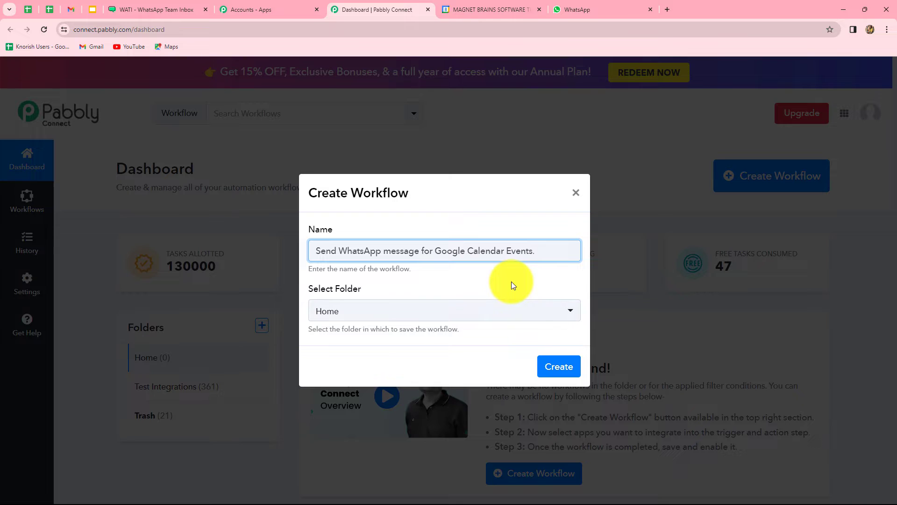
{"action": "left_click", "coordinate": [351, 317]}
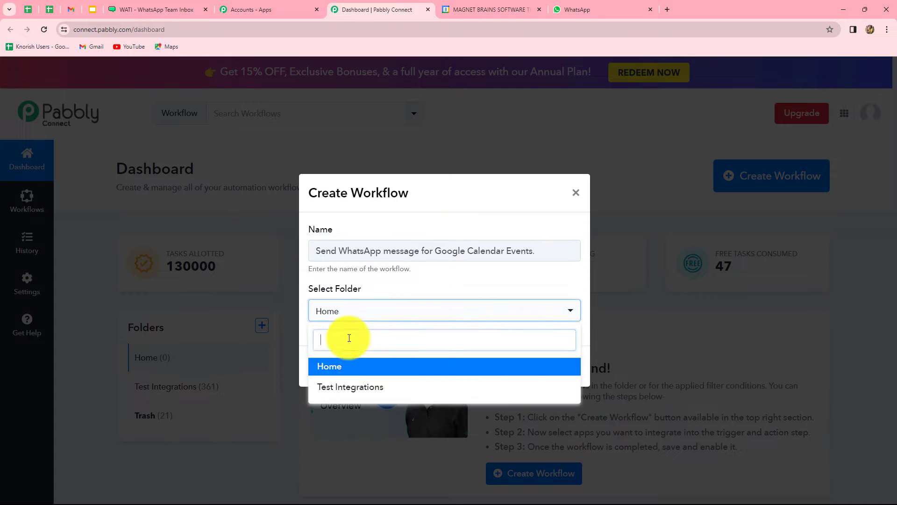
{"action": "left_click", "coordinate": [360, 387]}
{"action": "left_click", "coordinate": [559, 368]}
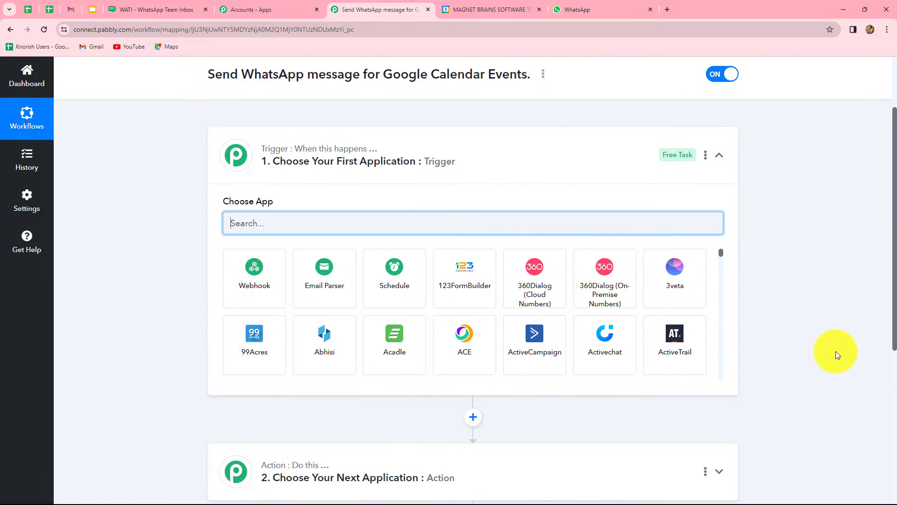
Step: Set the workflow trigger to Google Calendar with New Event as the trigger event
{"action": "scroll", "coordinate": [835, 351], "scroll_direction": "down", "scroll_amount": 1}
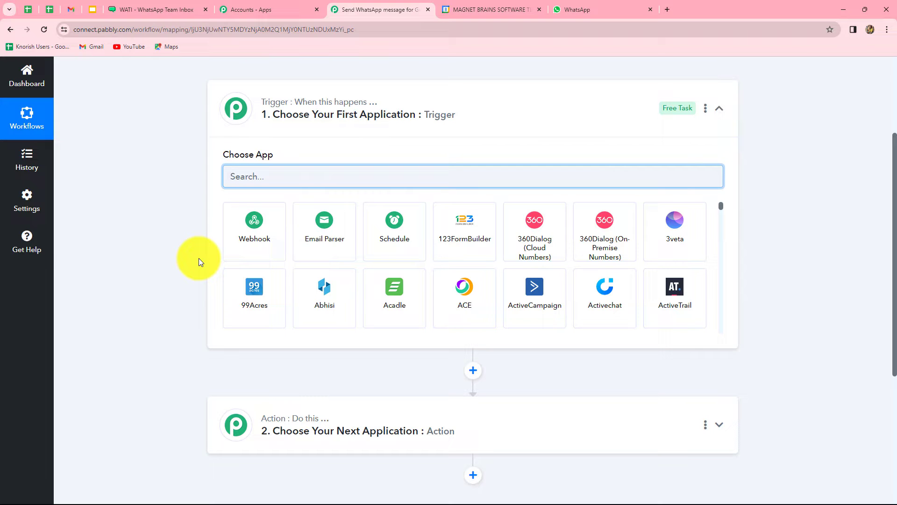
{"action": "left_click", "coordinate": [257, 185]}
{"action": "type", "text": "Goo"}
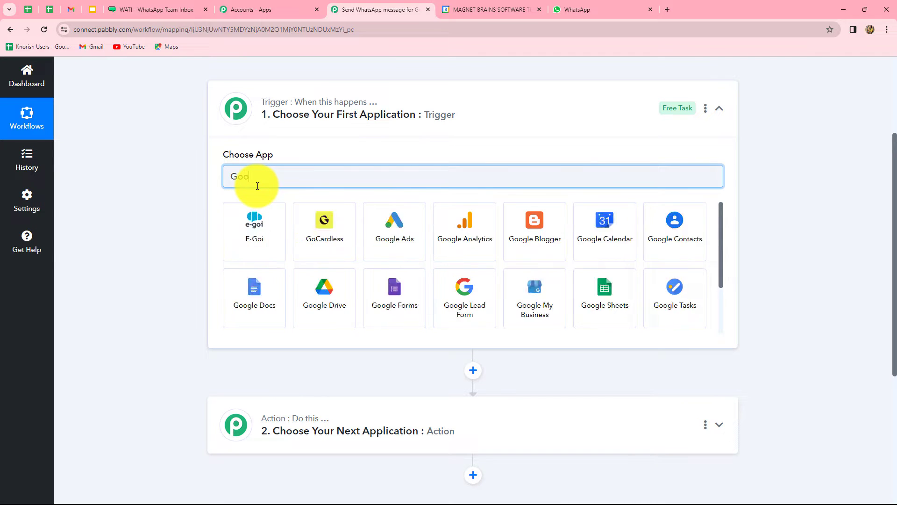
{"action": "left_click", "coordinate": [458, 229]}
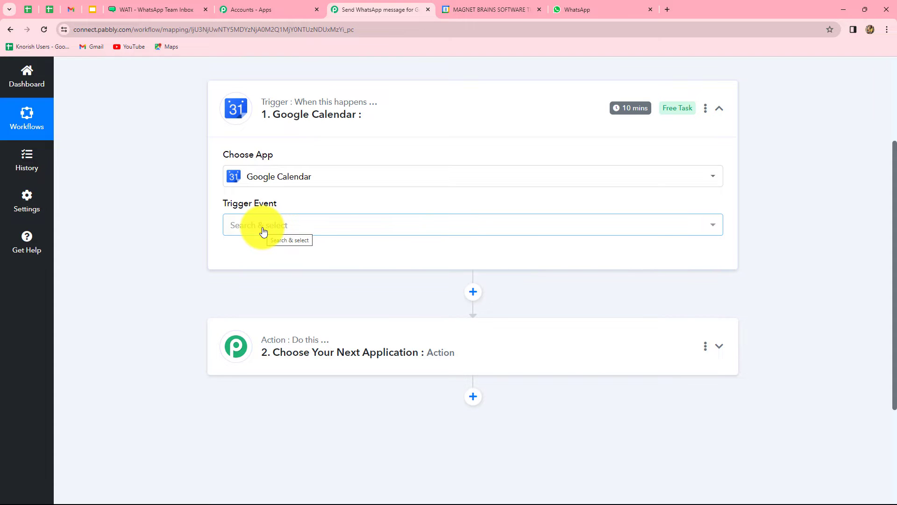
{"action": "left_click", "coordinate": [263, 231]}
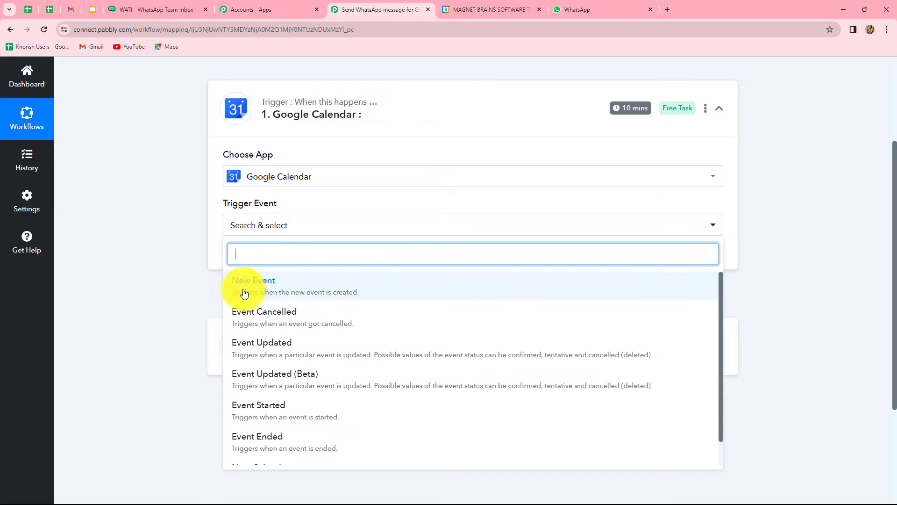
{"action": "left_click", "coordinate": [265, 293]}
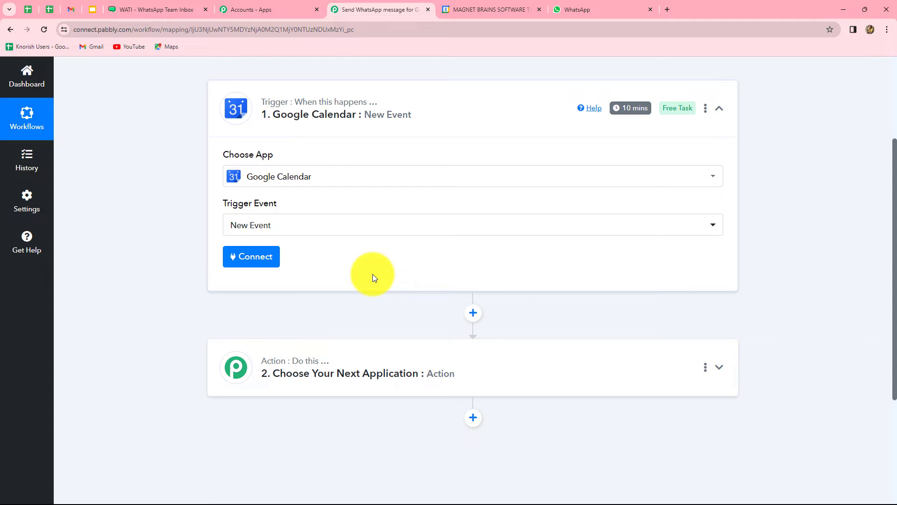
Step: Add a new Google Calendar connection for the trigger by signing in with Google and allowing Pabbly Connect access
{"action": "left_click", "coordinate": [253, 260]}
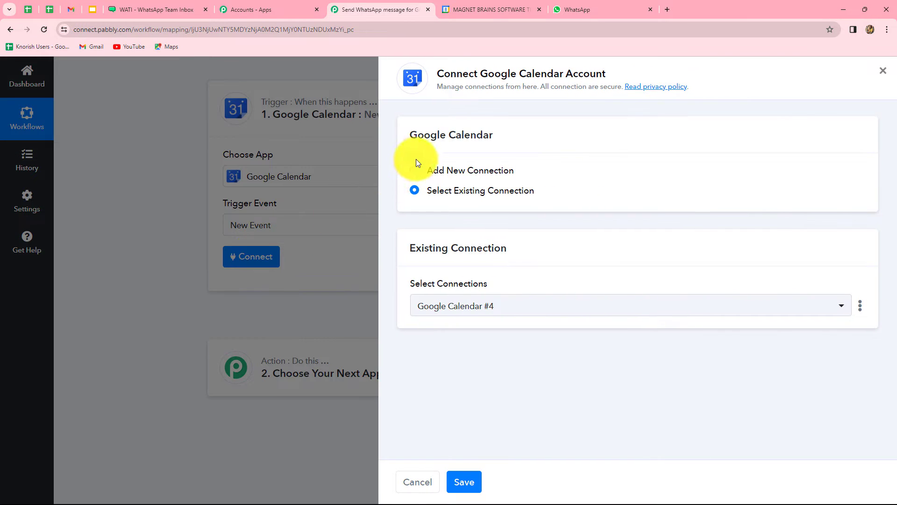
{"action": "left_click", "coordinate": [415, 173]}
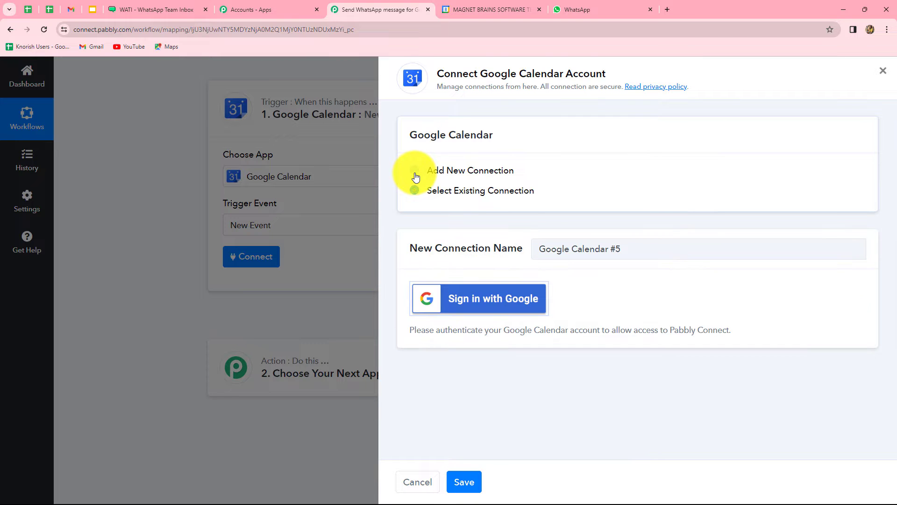
{"action": "left_click", "coordinate": [479, 306]}
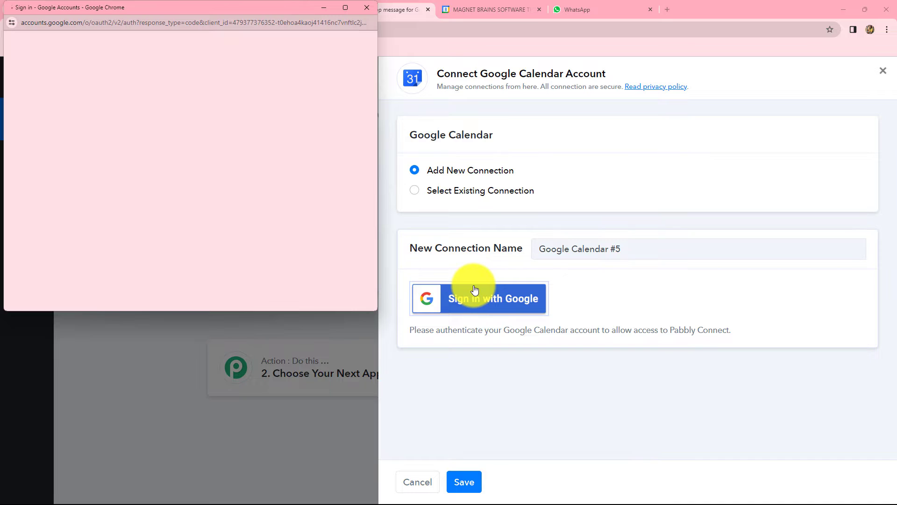
{"action": "left_click", "coordinate": [133, 194]}
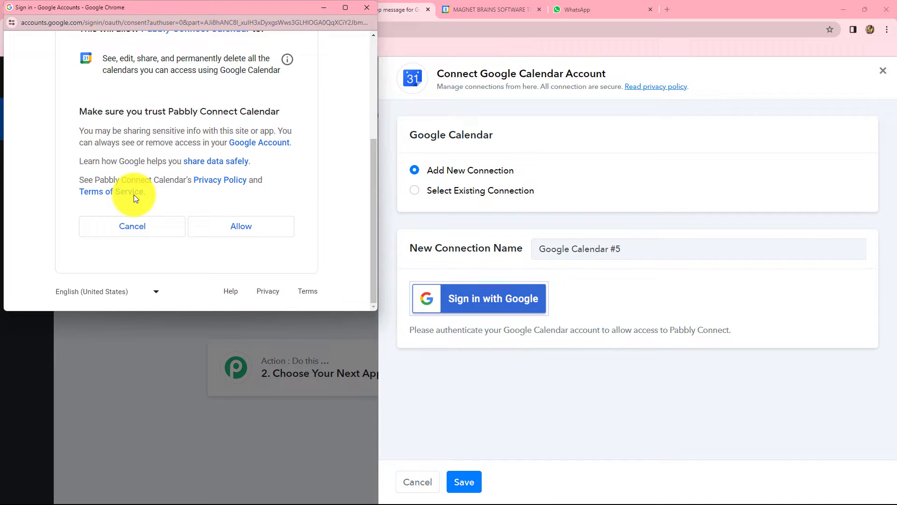
{"action": "left_click", "coordinate": [254, 228]}
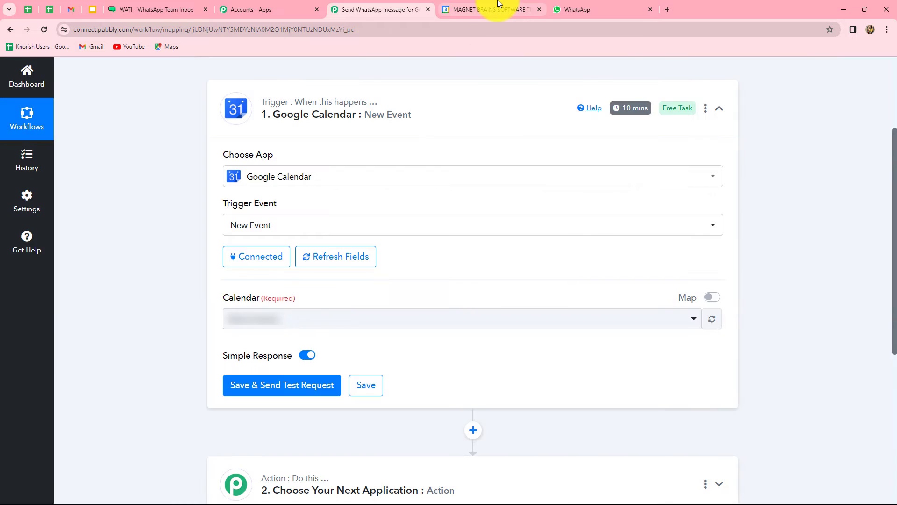
Step: Compare the trigger's selected calendar with the Demo Events entry in Google Calendar's own calendar list
{"action": "left_click", "coordinate": [510, 10]}
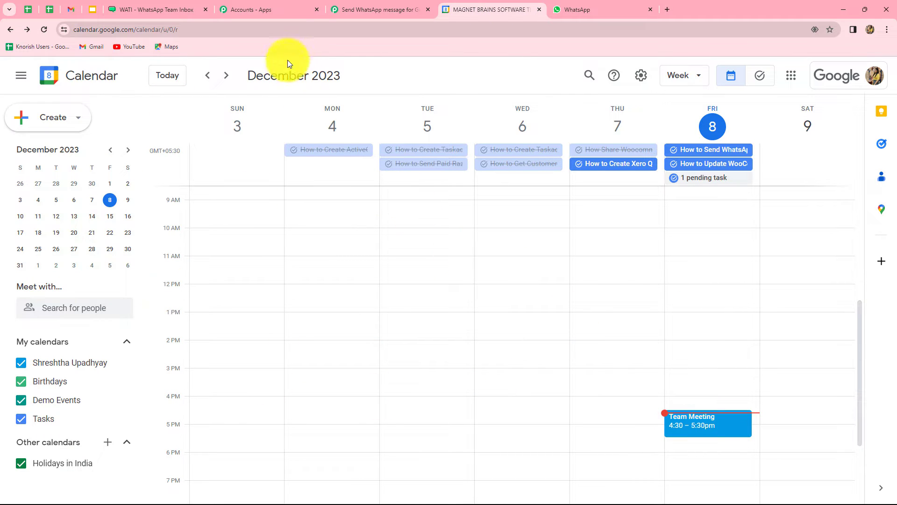
{"action": "left_click", "coordinate": [363, 5]}
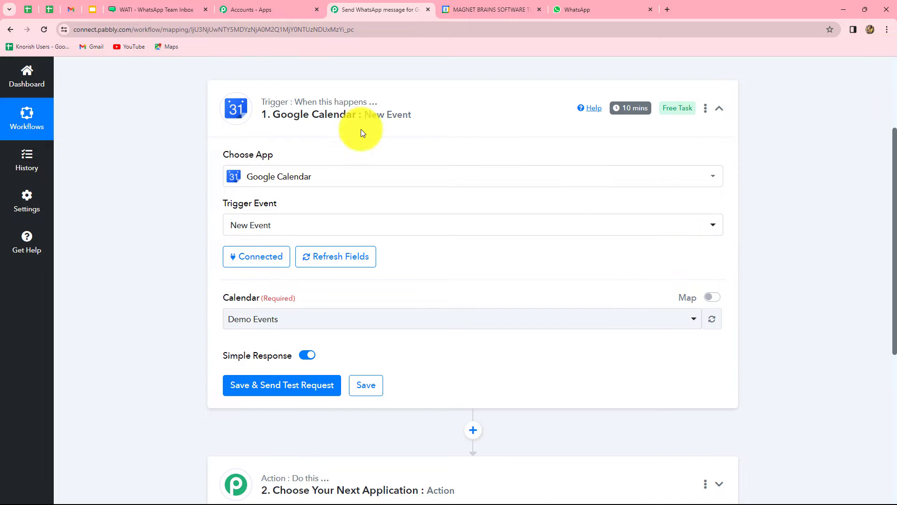
{"action": "scroll", "coordinate": [882, 260], "scroll_direction": "down", "scroll_amount": 3}
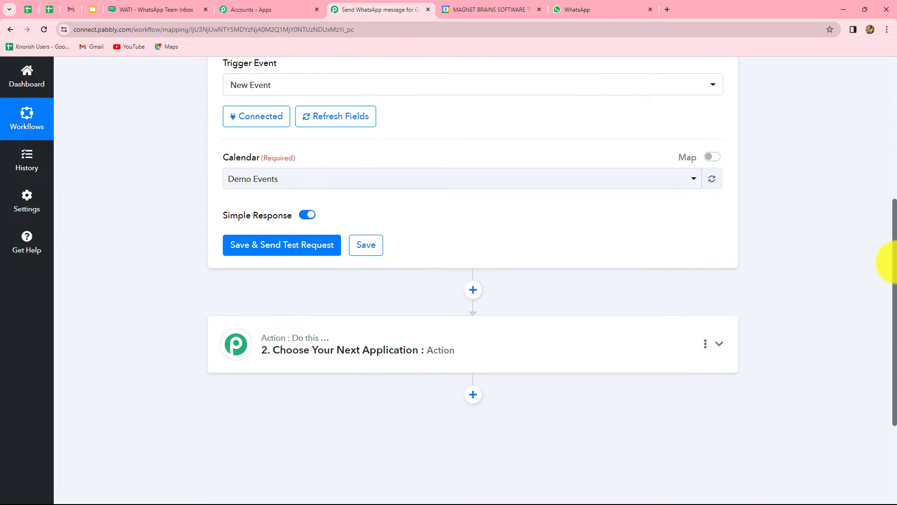
{"action": "scroll", "coordinate": [204, 276], "scroll_direction": "up", "scroll_amount": 2}
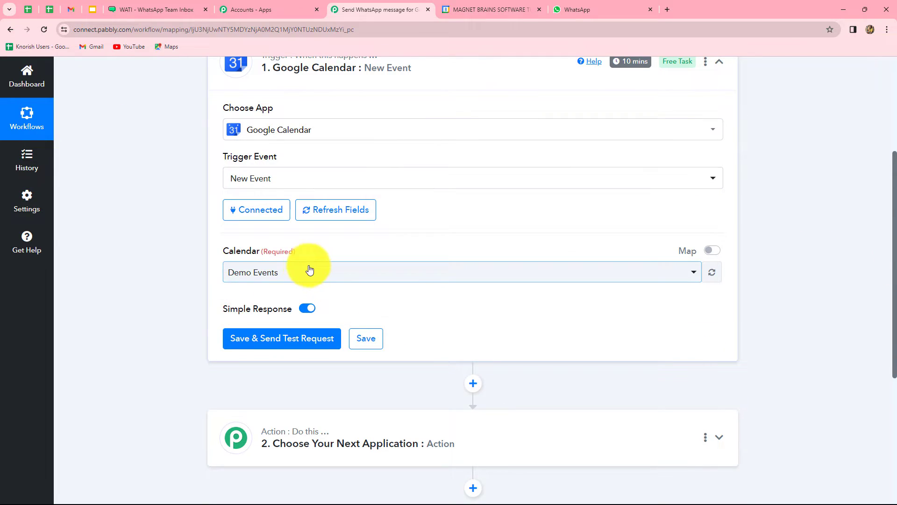
{"action": "left_click", "coordinate": [465, 9]}
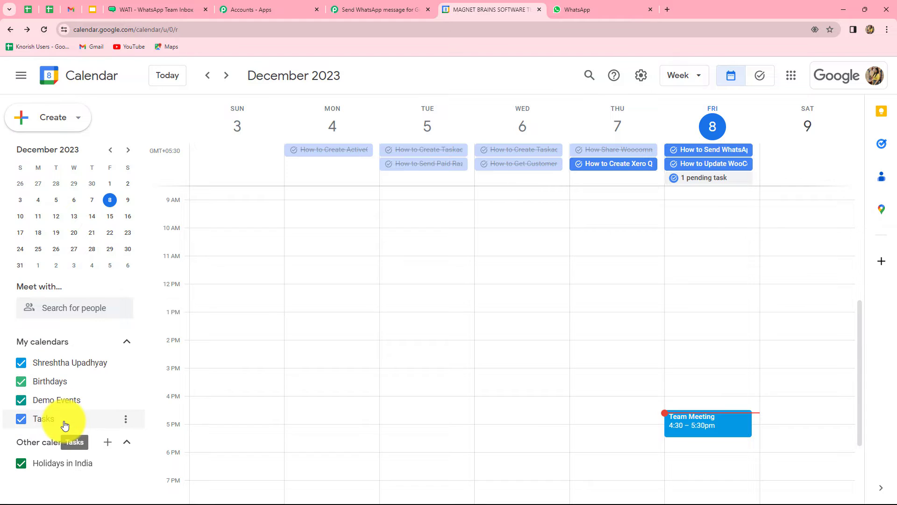
{"action": "left_click", "coordinate": [56, 406]}
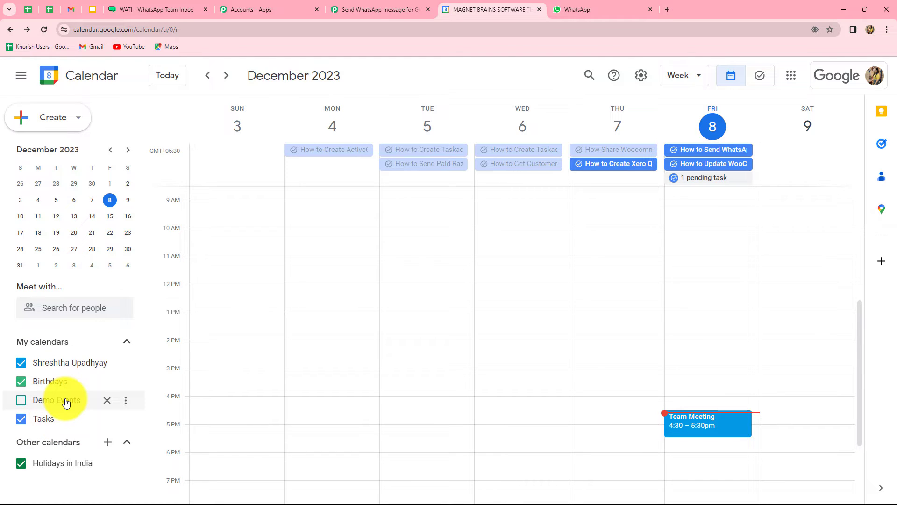
{"action": "left_click", "coordinate": [66, 402]}
{"action": "left_click", "coordinate": [384, 9]}
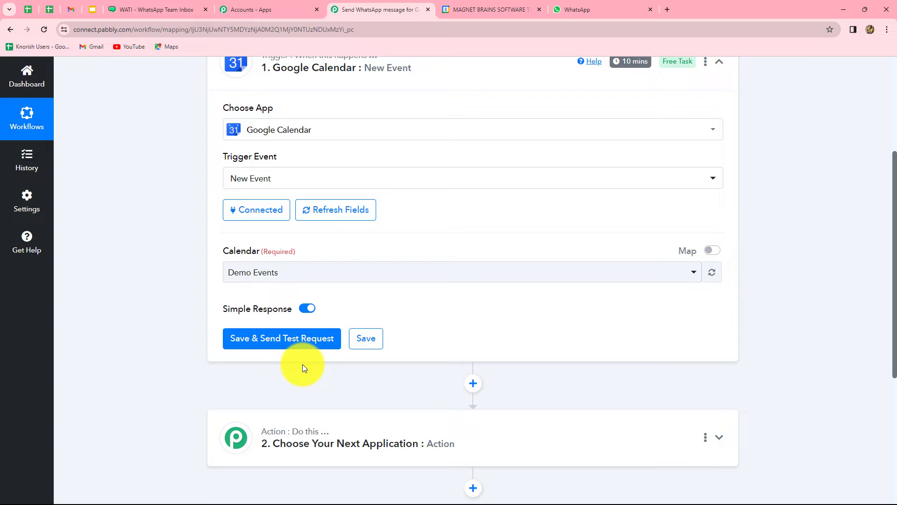
{"action": "scroll", "coordinate": [546, 357], "scroll_direction": "up", "scroll_amount": 3}
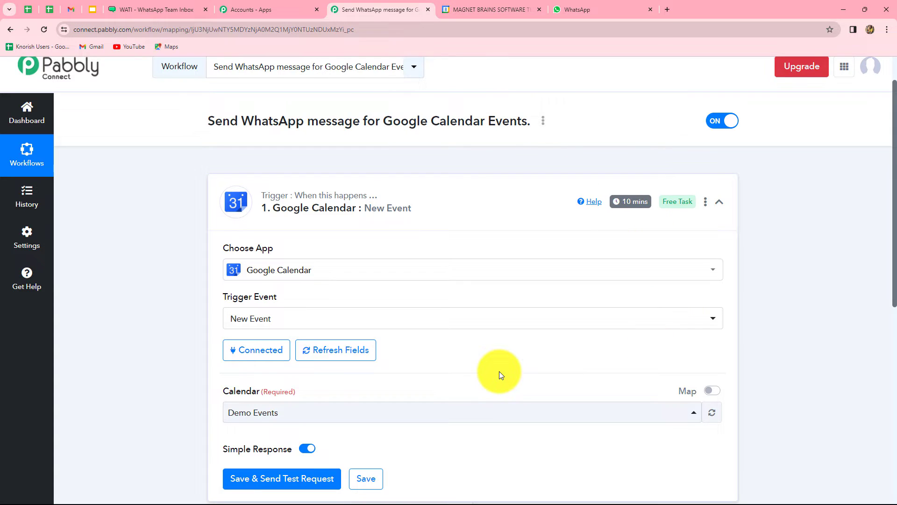
{"action": "scroll", "coordinate": [499, 371], "scroll_direction": "down", "scroll_amount": 1}
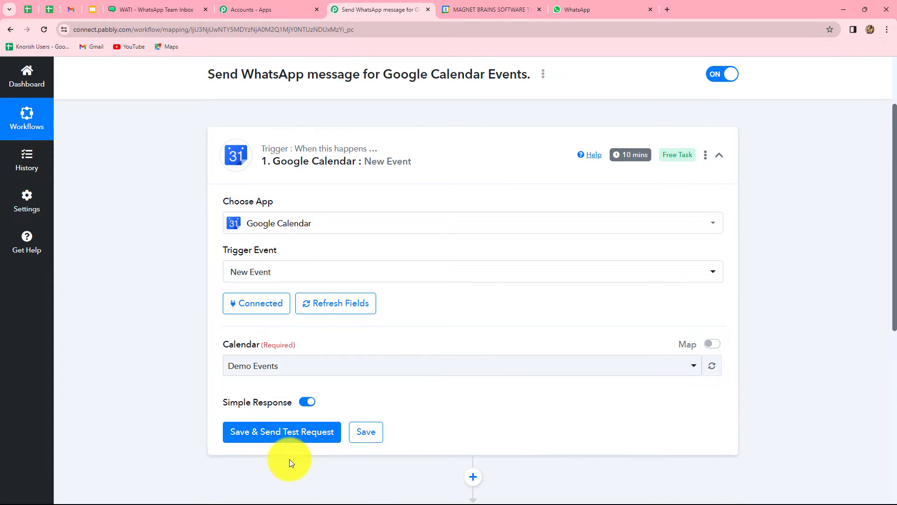
Step: In Google Calendar, create and save "Urgent Team Meeting" in Demo Events for Friday, December 8, 5:00pm–6:00pm, with a demo guest
{"action": "left_click", "coordinate": [486, 10]}
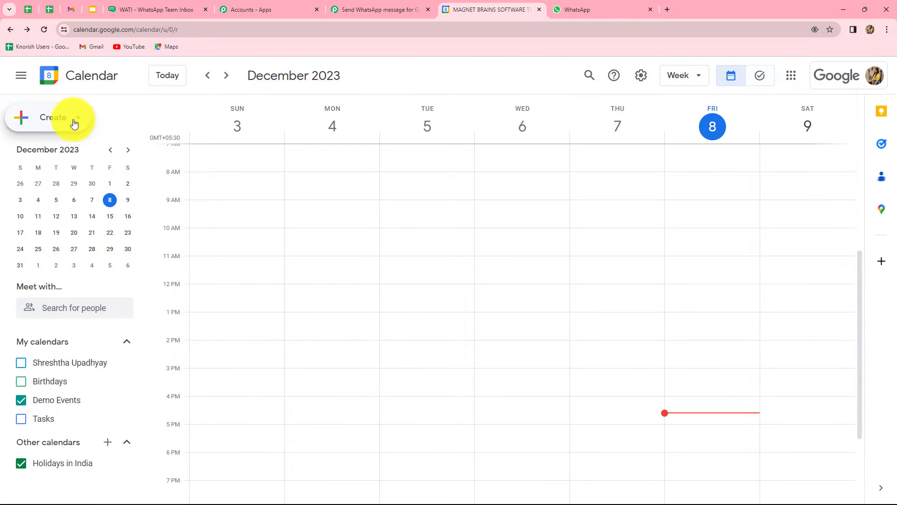
{"action": "left_click", "coordinate": [60, 121]}
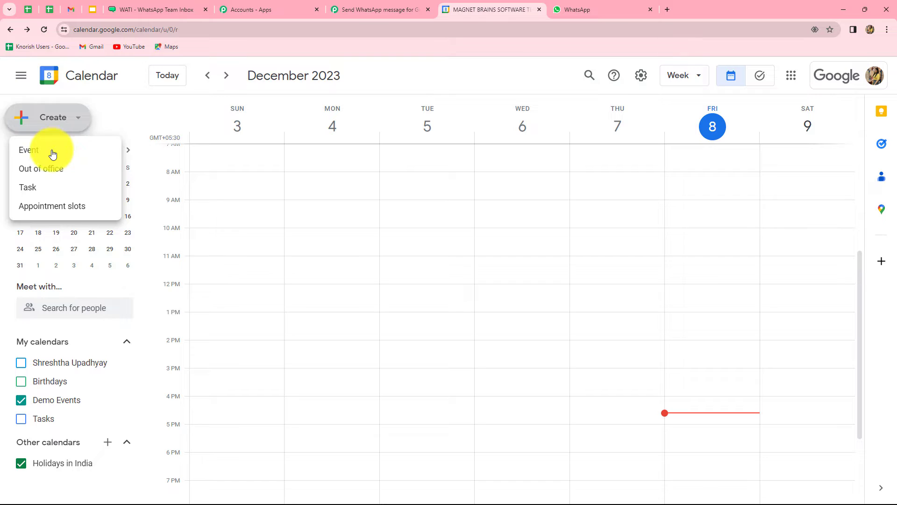
{"action": "left_click", "coordinate": [29, 149]}
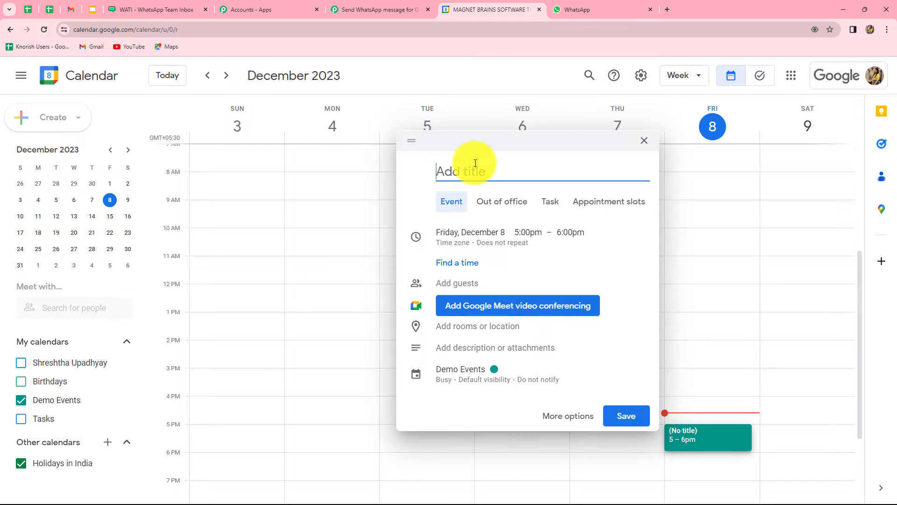
{"action": "type", "text": "Urgent Team Meeting"}
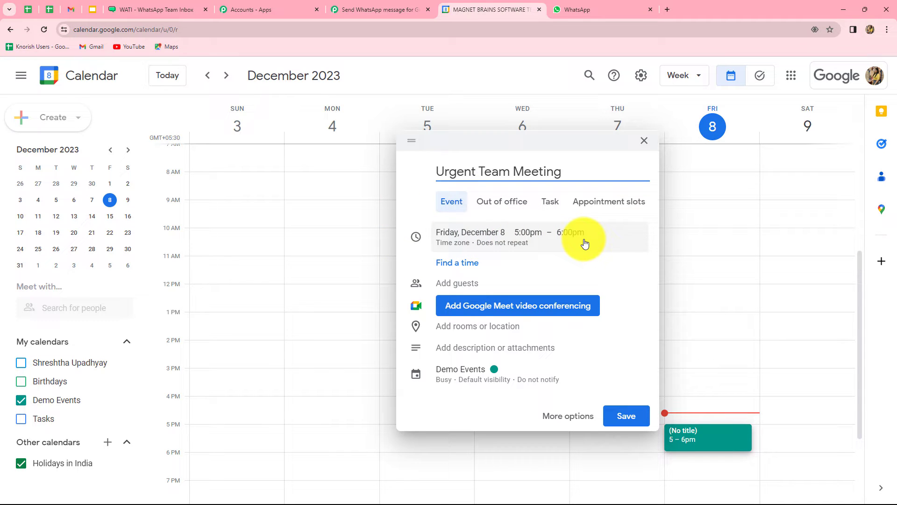
{"action": "left_click", "coordinate": [456, 291]}
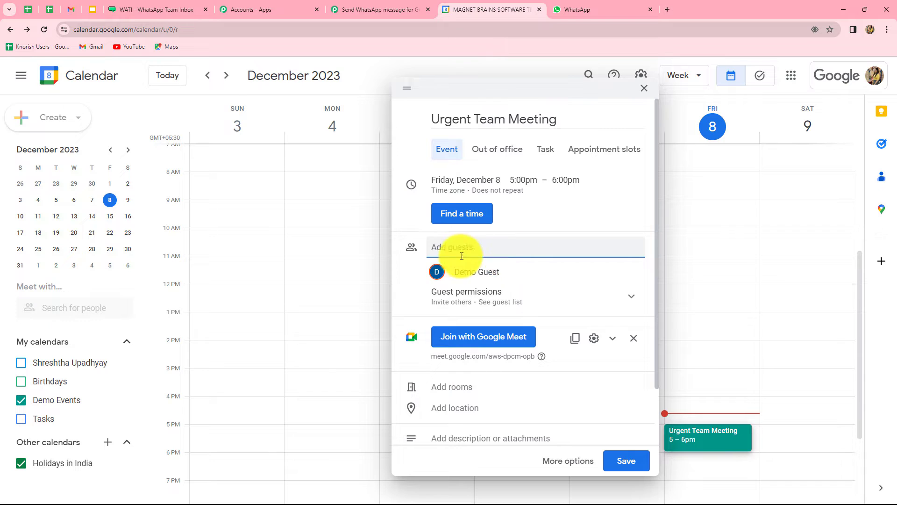
{"action": "left_click", "coordinate": [637, 460]}
{"action": "key", "text": "Return"}
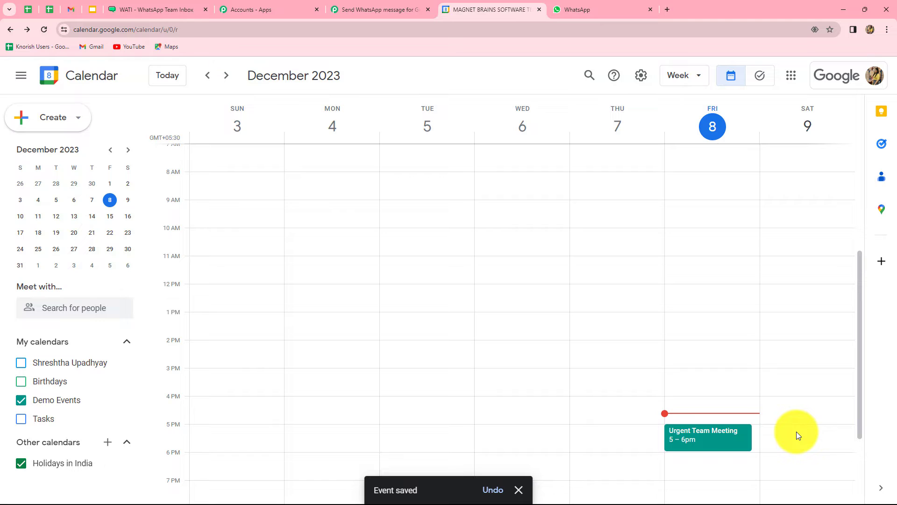
Step: Return to the Pabbly Connect workflow, save the Google Calendar trigger, and send a test request
{"action": "left_click", "coordinate": [355, 10]}
{"action": "scroll", "coordinate": [413, 265], "scroll_direction": "down", "scroll_amount": 2}
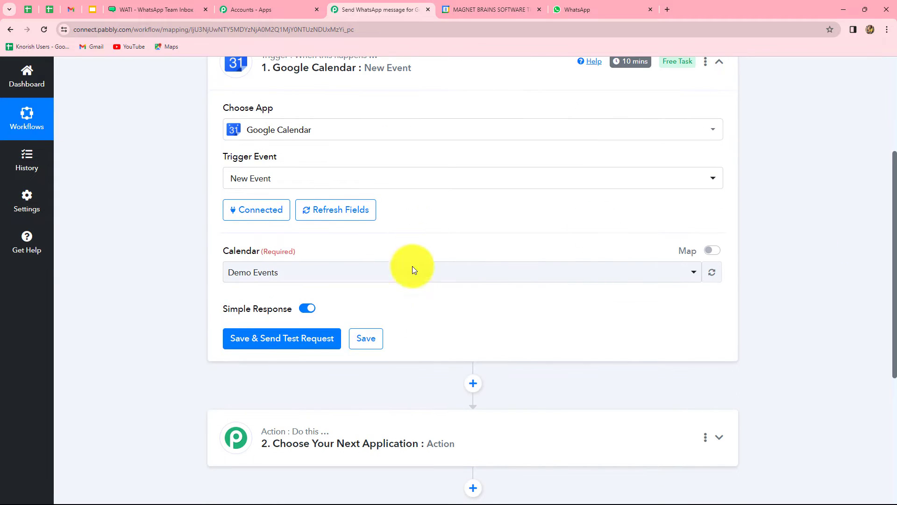
{"action": "left_click", "coordinate": [317, 337]}
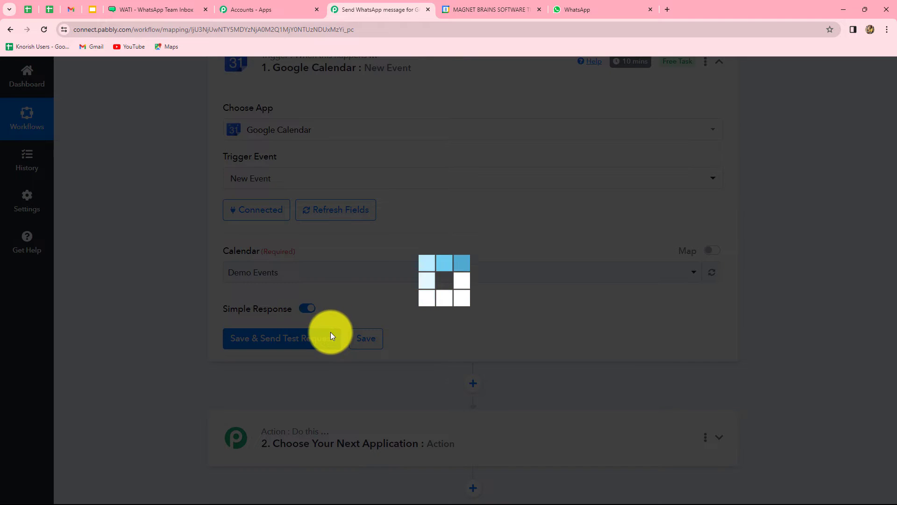
Step: Set the workflow's next action to Google Contacts with the Search Contact event
{"action": "scroll", "coordinate": [824, 344], "scroll_direction": "down", "scroll_amount": 5}
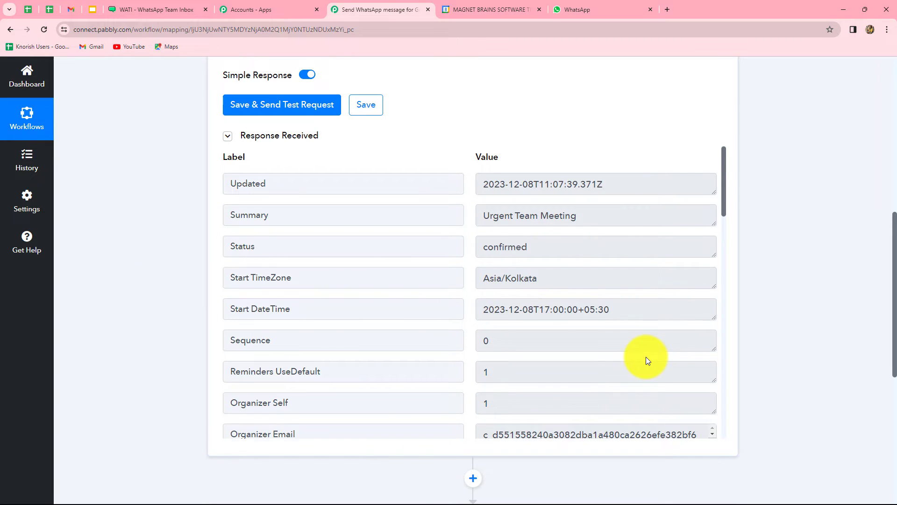
{"action": "scroll", "coordinate": [646, 357], "scroll_direction": "down", "scroll_amount": 15}
{"action": "scroll", "coordinate": [646, 357], "scroll_direction": "up", "scroll_amount": 4}
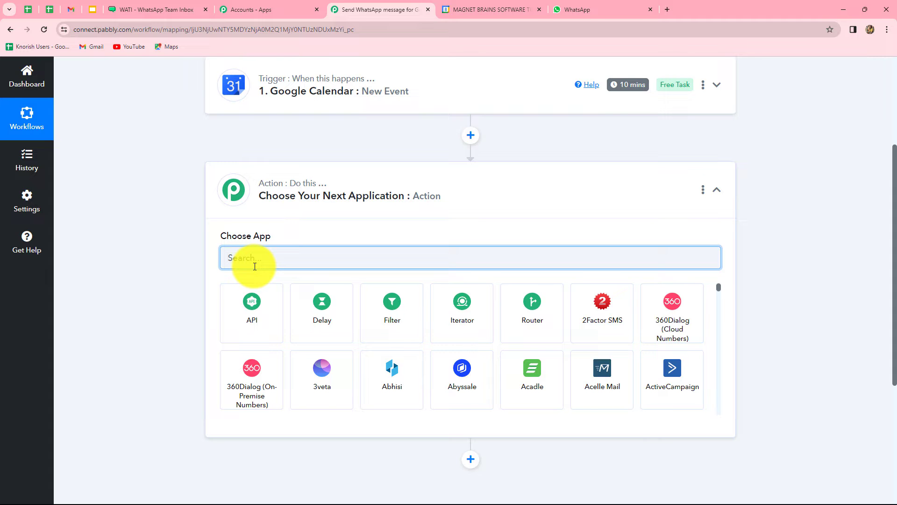
{"action": "type", "text": "Googl"}
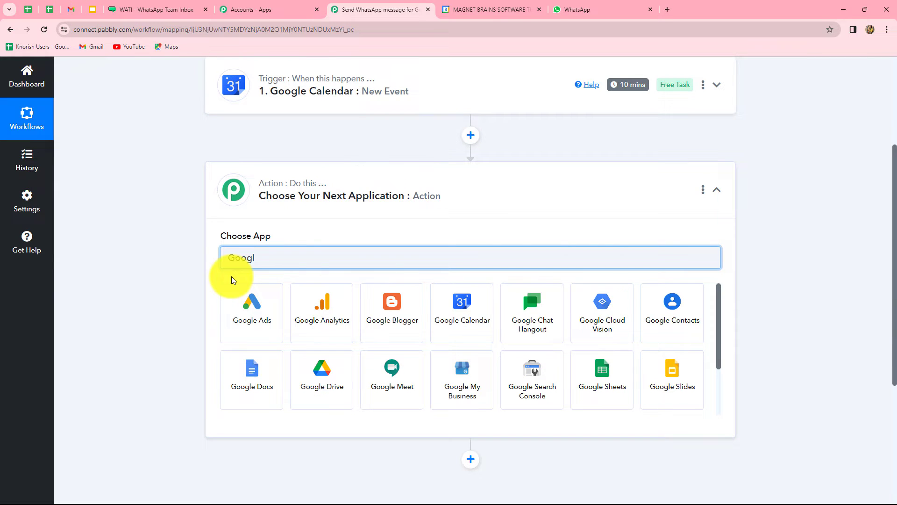
{"action": "left_click", "coordinate": [649, 323]}
{"action": "left_click", "coordinate": [254, 307]}
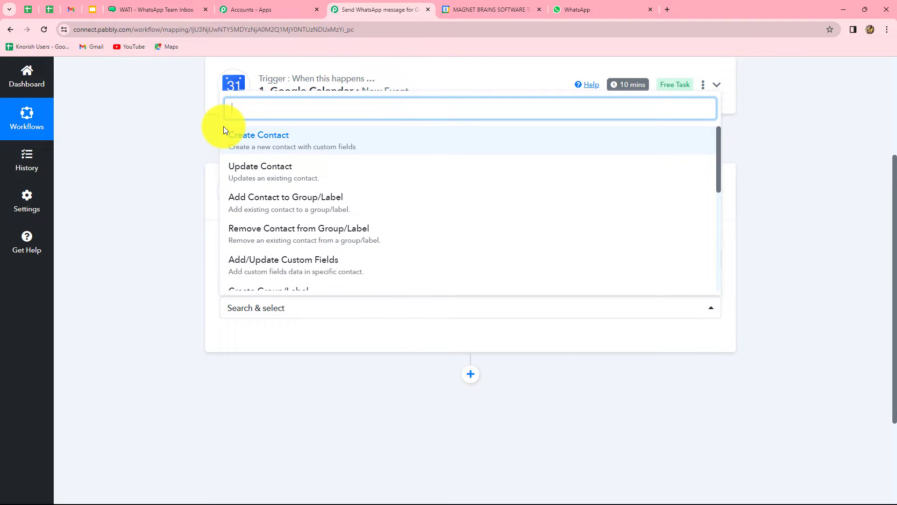
{"action": "type", "text": "sear"}
{"action": "key", "text": "Return"}
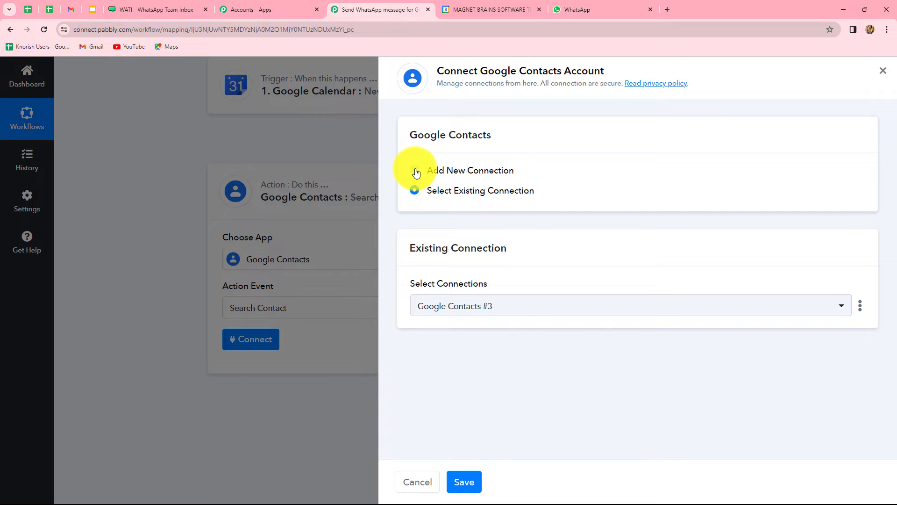
Step: Add a new Google Contacts connection by signing in with Google and allowing Pabbly Connect access
{"action": "left_click", "coordinate": [416, 173]}
{"action": "left_click", "coordinate": [492, 309]}
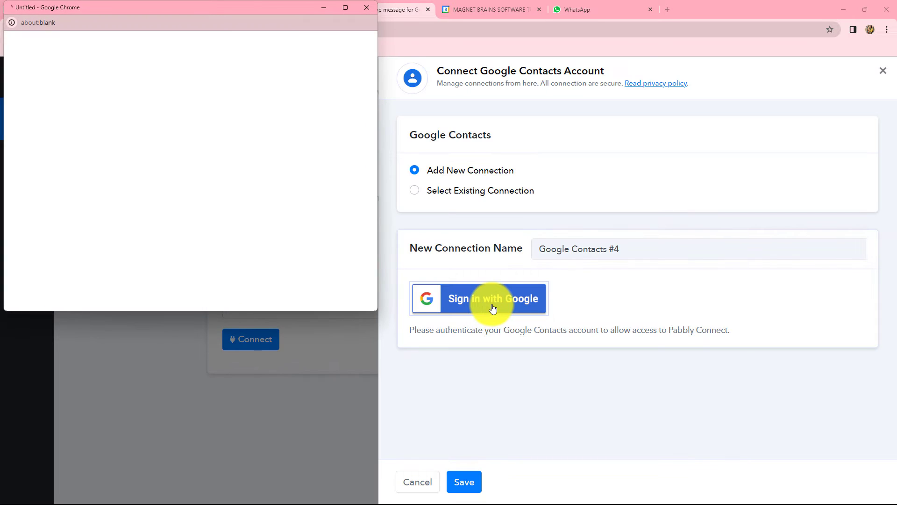
{"action": "left_click", "coordinate": [200, 219]}
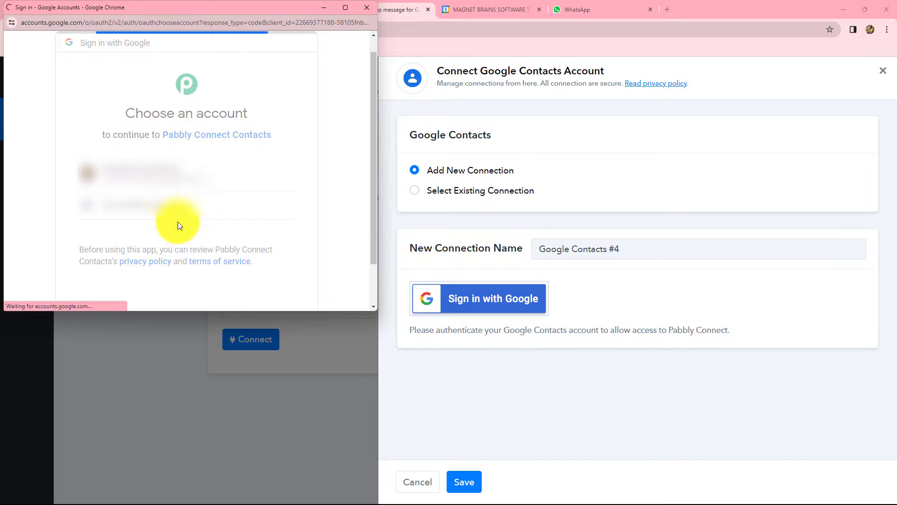
{"action": "scroll", "coordinate": [189, 246], "scroll_direction": "down", "scroll_amount": 5}
{"action": "left_click", "coordinate": [214, 236]}
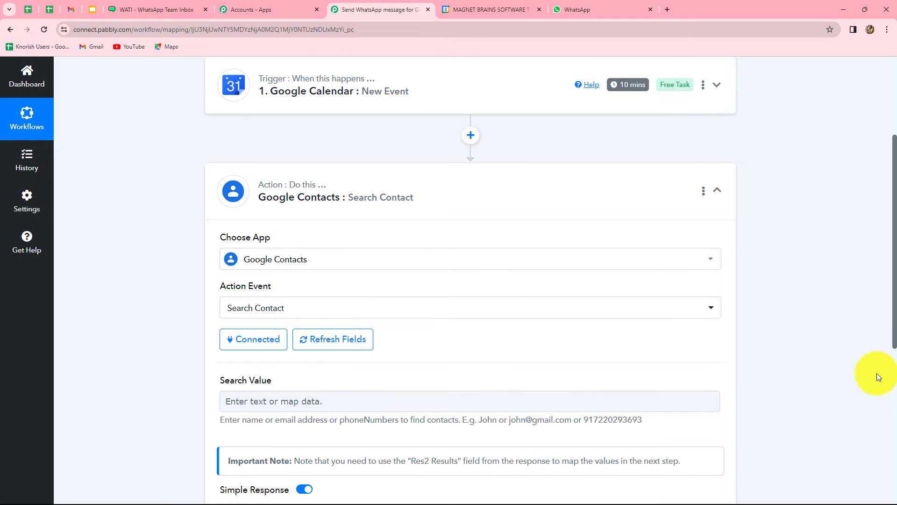
Step: Map the calendar event's Attendees 0 Email as the contact Search Value, save the action, and send a test request
{"action": "scroll", "coordinate": [876, 377], "scroll_direction": "down", "scroll_amount": 3}
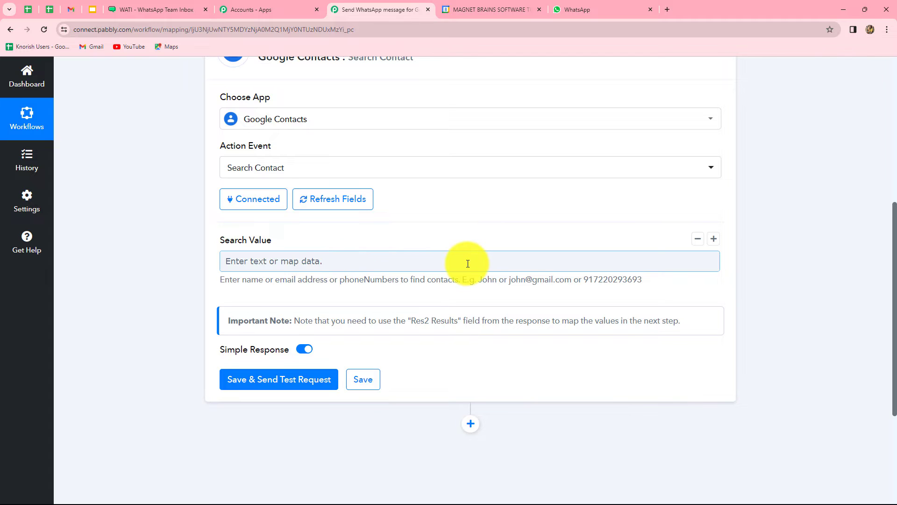
{"action": "scroll", "coordinate": [466, 262], "scroll_direction": "up", "scroll_amount": 6}
{"action": "scroll", "coordinate": [823, 250], "scroll_direction": "down", "scroll_amount": 8}
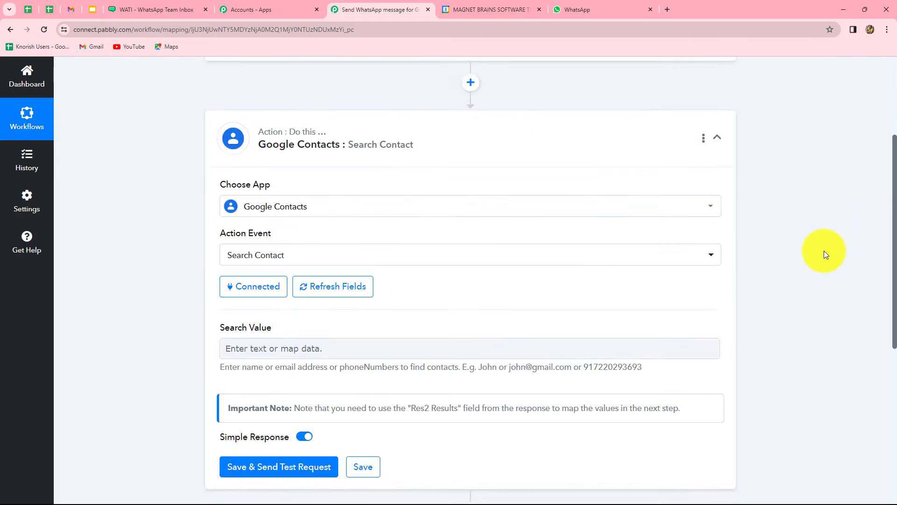
{"action": "left_click", "coordinate": [299, 125]}
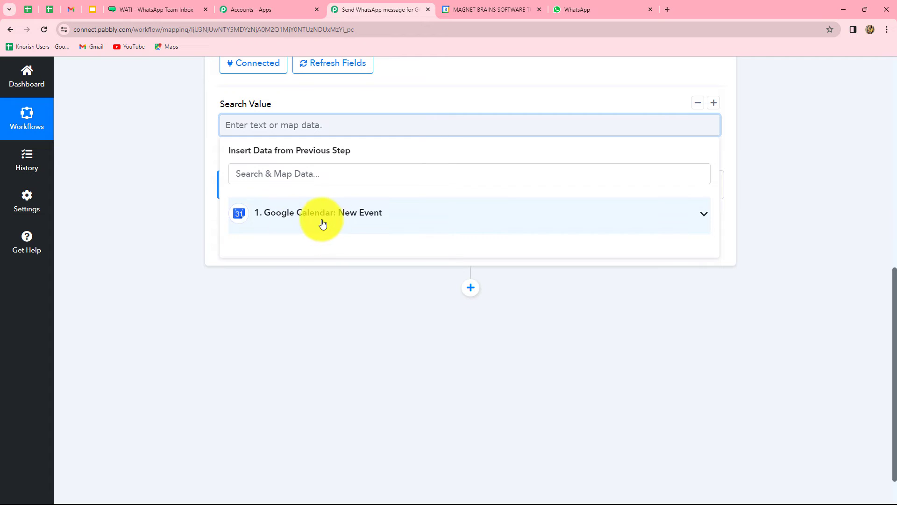
{"action": "left_click", "coordinate": [327, 219]}
{"action": "scroll", "coordinate": [406, 321], "scroll_direction": "down", "scroll_amount": 4}
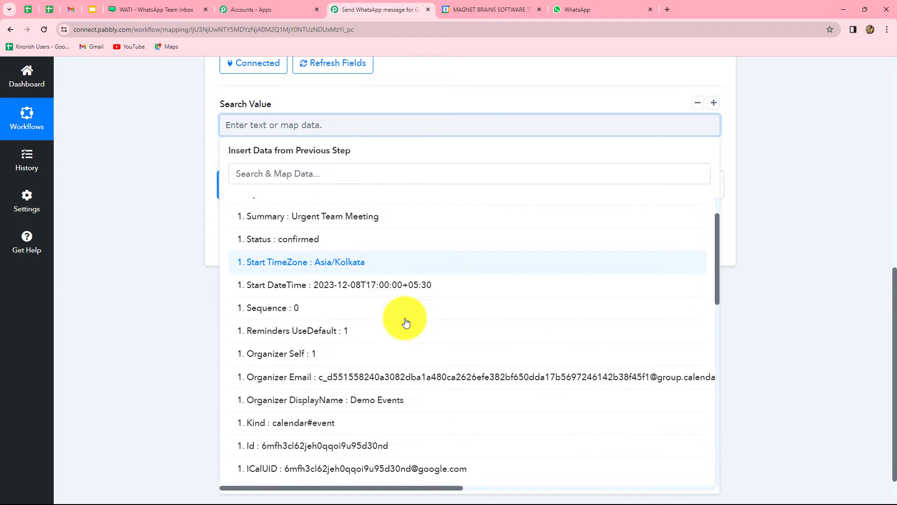
{"action": "scroll", "coordinate": [406, 321], "scroll_direction": "down", "scroll_amount": 2}
{"action": "left_click", "coordinate": [277, 176]}
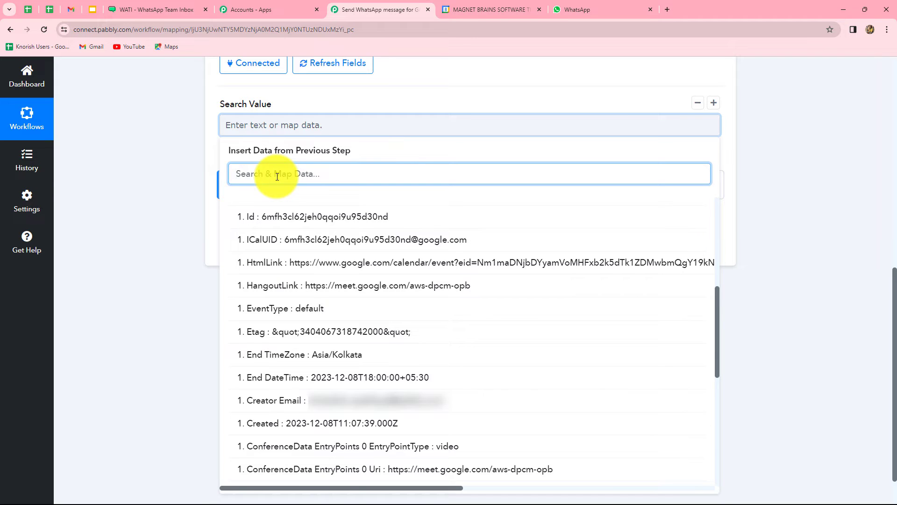
{"action": "type", "text": "ema"}
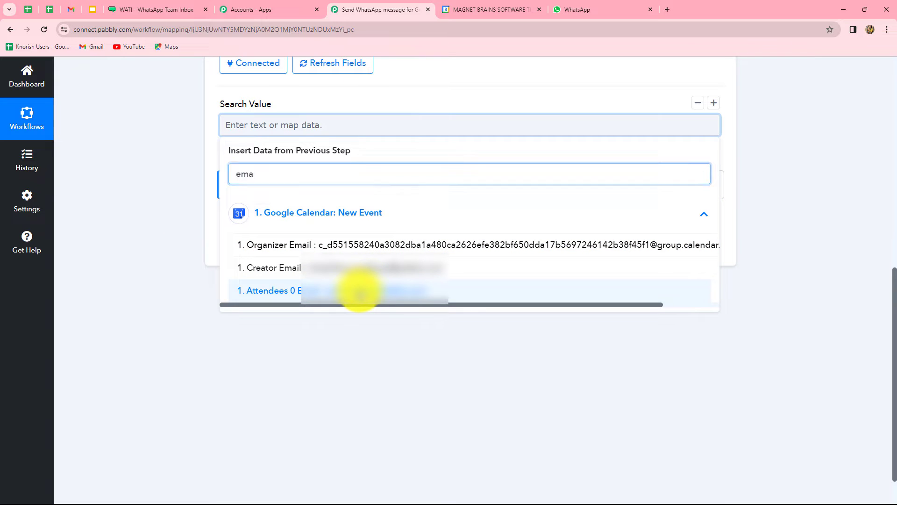
{"action": "left_click", "coordinate": [360, 292]}
{"action": "left_click", "coordinate": [778, 218]}
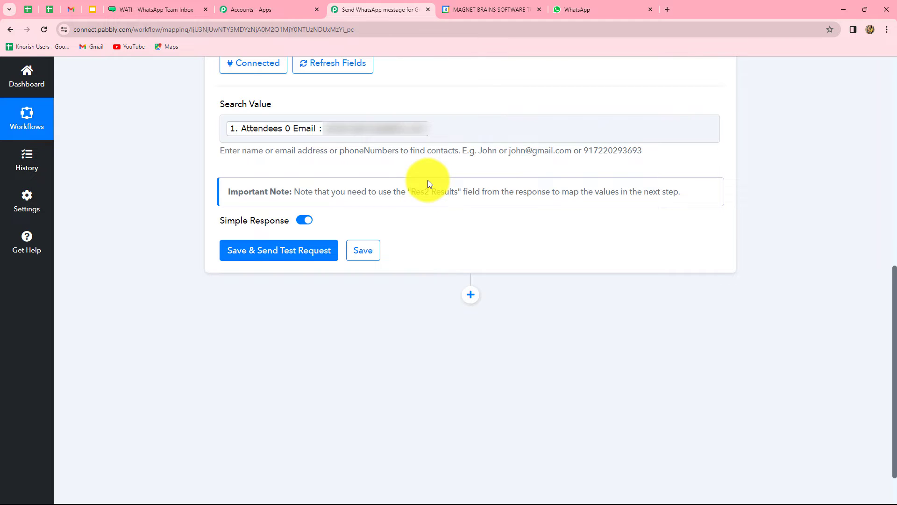
{"action": "left_click", "coordinate": [274, 254]}
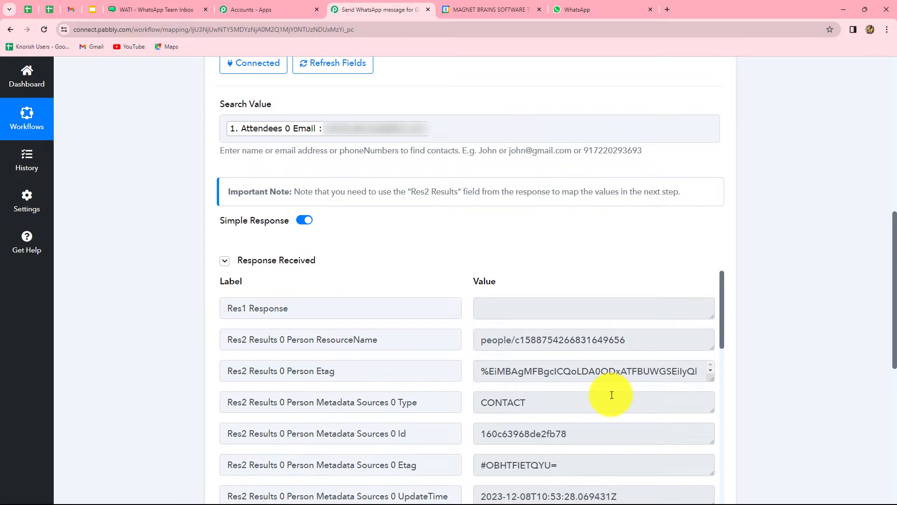
Step: Examine the Google Contacts search response for the guest's name and phone number fields
{"action": "scroll", "coordinate": [611, 395], "scroll_direction": "down", "scroll_amount": 5}
{"action": "scroll", "coordinate": [482, 371], "scroll_direction": "up", "scroll_amount": 3}
{"action": "scroll", "coordinate": [483, 373], "scroll_direction": "down", "scroll_amount": 6}
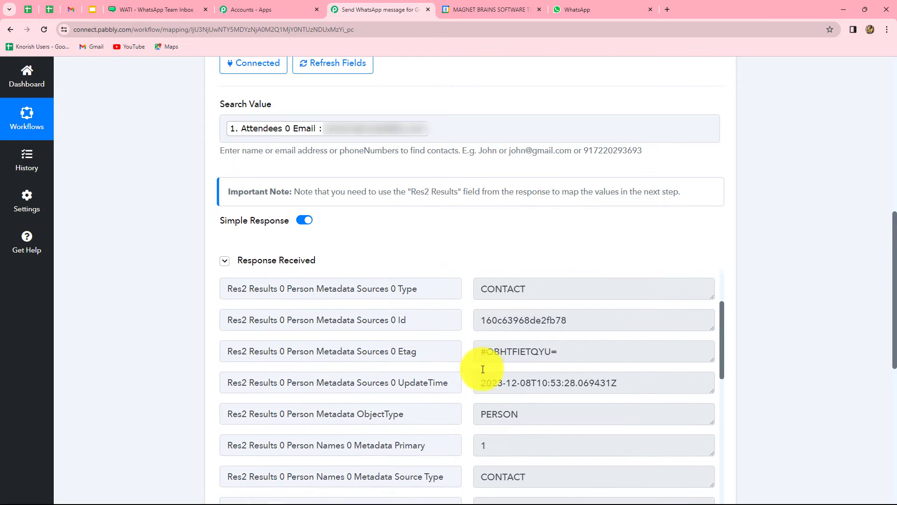
{"action": "scroll", "coordinate": [400, 330], "scroll_direction": "up", "scroll_amount": 2}
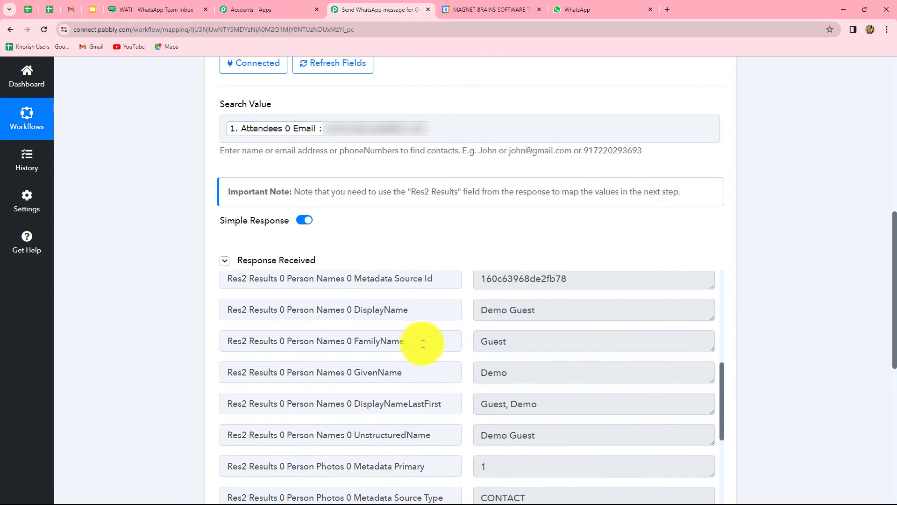
{"action": "scroll", "coordinate": [555, 427], "scroll_direction": "down", "scroll_amount": 3}
{"action": "scroll", "coordinate": [554, 430], "scroll_direction": "down", "scroll_amount": 7}
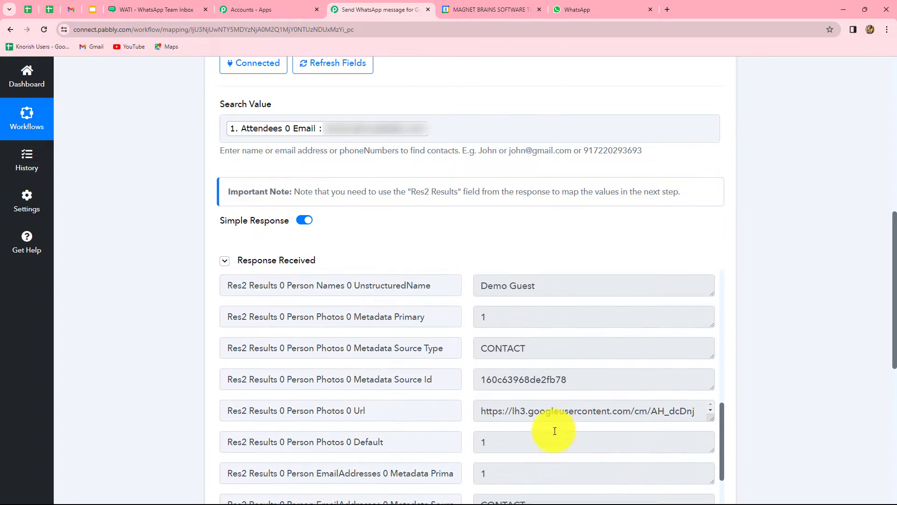
{"action": "scroll", "coordinate": [555, 430], "scroll_direction": "down", "scroll_amount": 3}
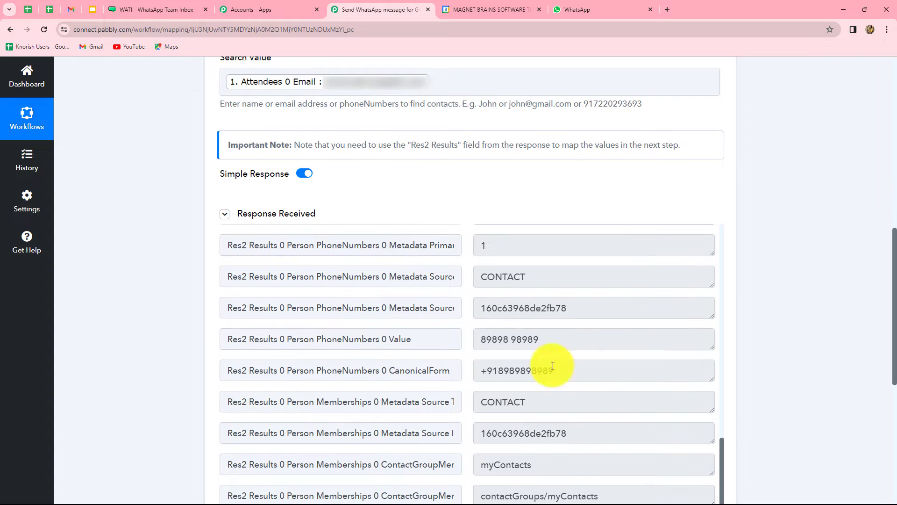
{"action": "scroll", "coordinate": [593, 444], "scroll_direction": "down", "scroll_amount": 3}
{"action": "scroll", "coordinate": [594, 445], "scroll_direction": "up", "scroll_amount": 2}
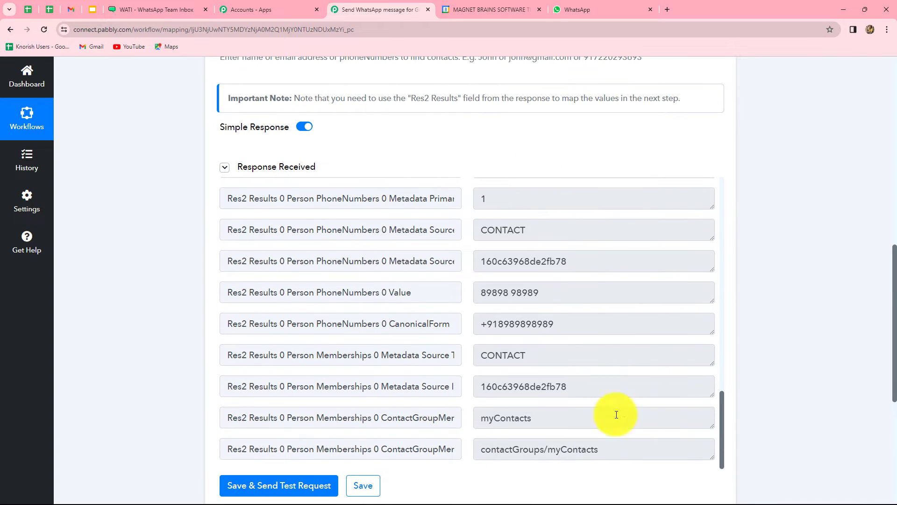
{"action": "scroll", "coordinate": [596, 328], "scroll_direction": "down", "scroll_amount": 1}
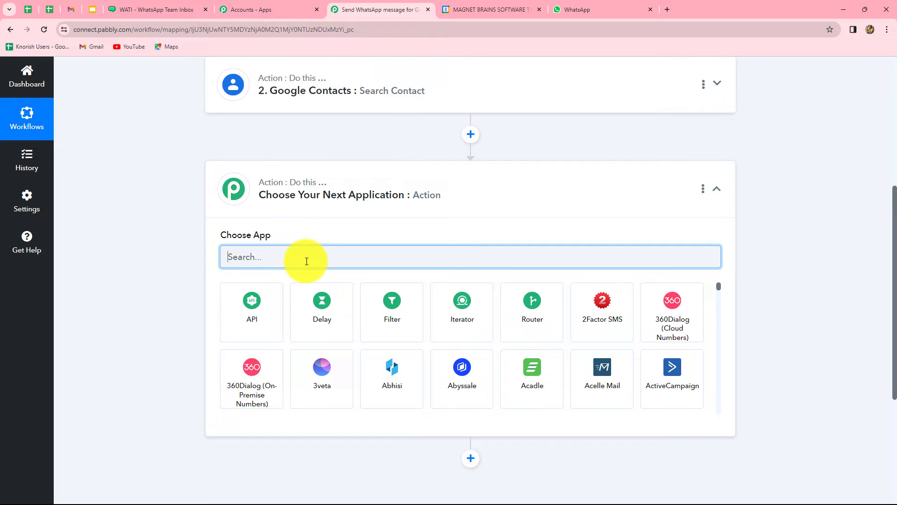
Step: Set the next workflow action to WATI with the Send Template Message event
{"action": "type", "text": "wati"}
{"action": "left_click", "coordinate": [266, 303]}
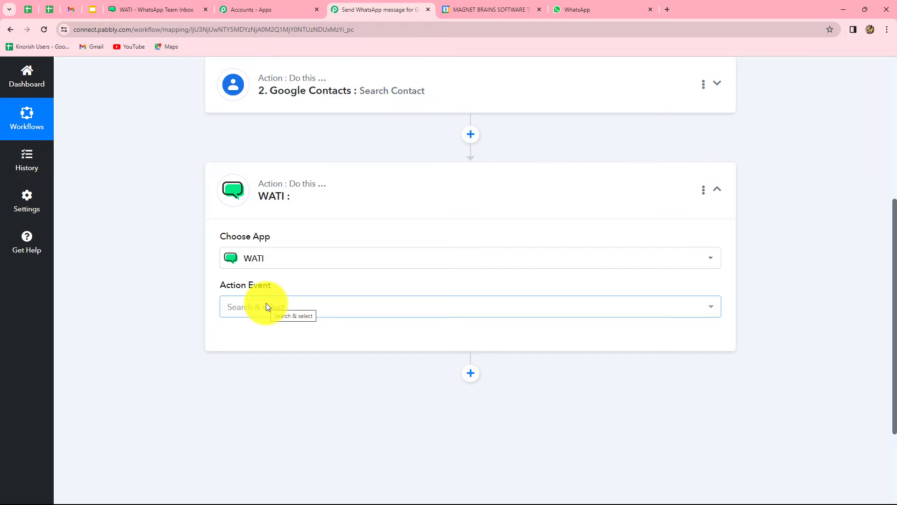
{"action": "left_click", "coordinate": [267, 307]}
{"action": "left_click", "coordinate": [260, 376]}
{"action": "left_click", "coordinate": [257, 337]}
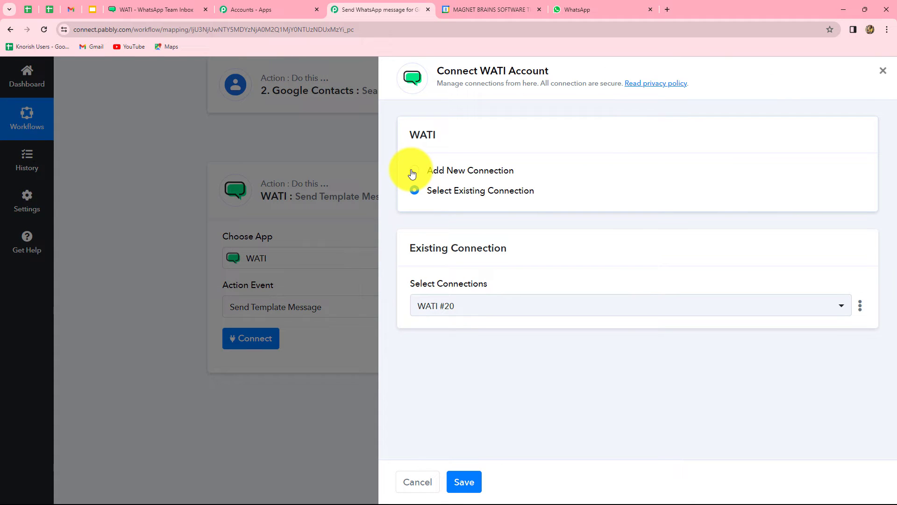
{"action": "left_click", "coordinate": [414, 172]}
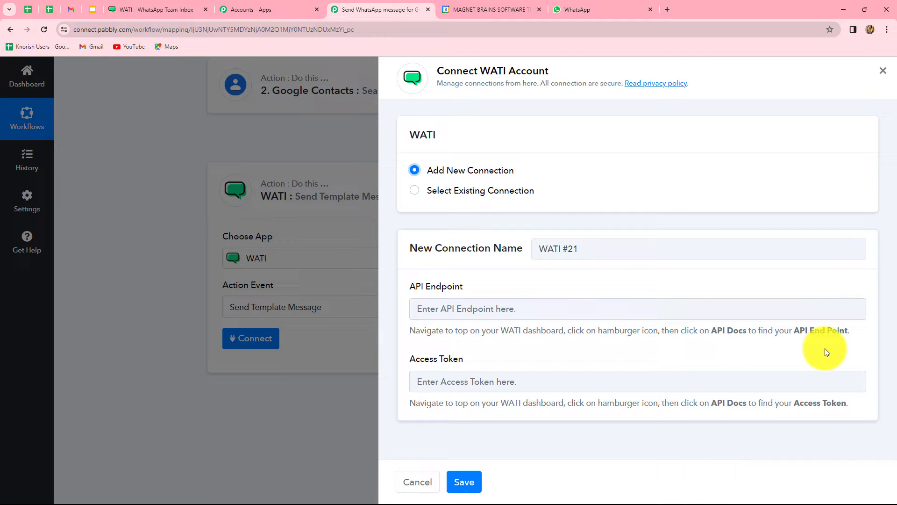
{"action": "left_click", "coordinate": [154, 8]}
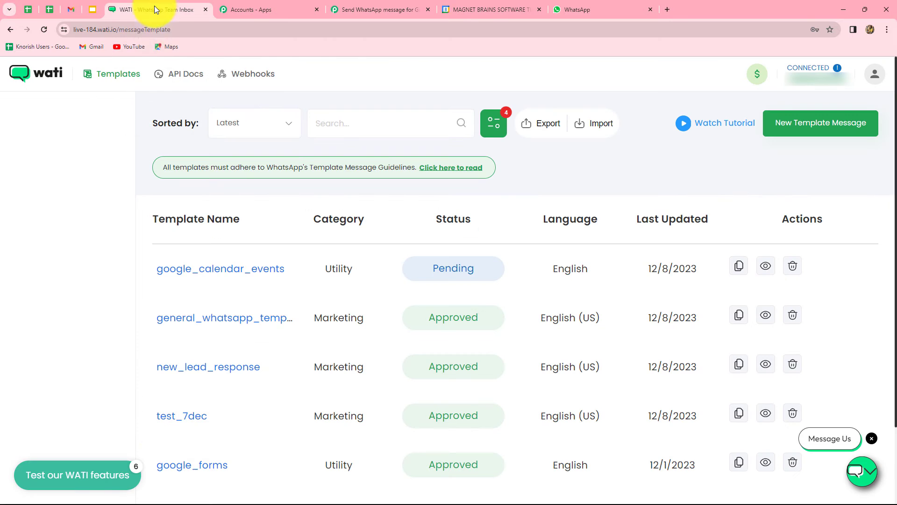
{"action": "left_click", "coordinate": [180, 76]}
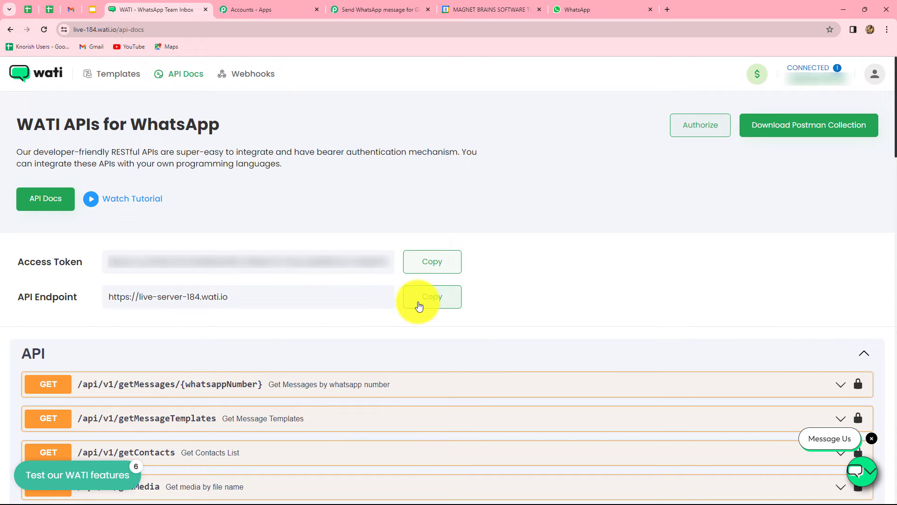
{"action": "left_click", "coordinate": [411, 10]}
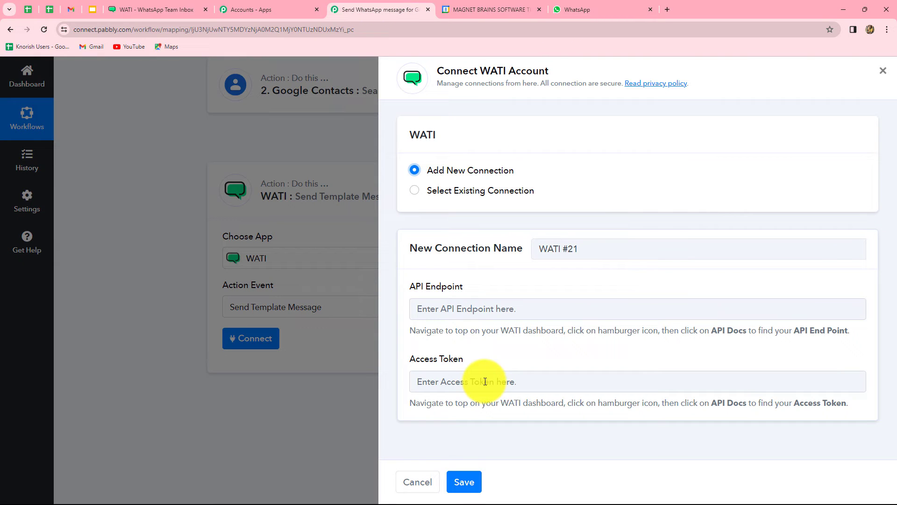
{"action": "left_click", "coordinate": [468, 308]}
{"action": "key", "text": "ctrl+v"}
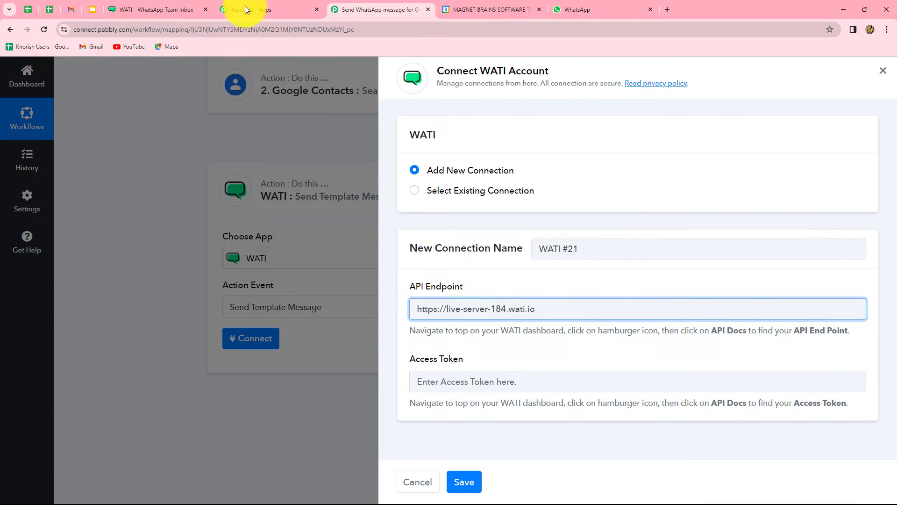
Step: Copy the access token from WATI's API Docs, paste it into the new connection's Access Token field, and save the connection
{"action": "left_click", "coordinate": [126, 9]}
{"action": "left_click", "coordinate": [430, 263]}
{"action": "left_click", "coordinate": [389, 11]}
{"action": "left_click", "coordinate": [465, 381]}
{"action": "key", "text": "ctrl+v"}
{"action": "left_click", "coordinate": [466, 381]}
{"action": "key", "text": "ctrl+v"}
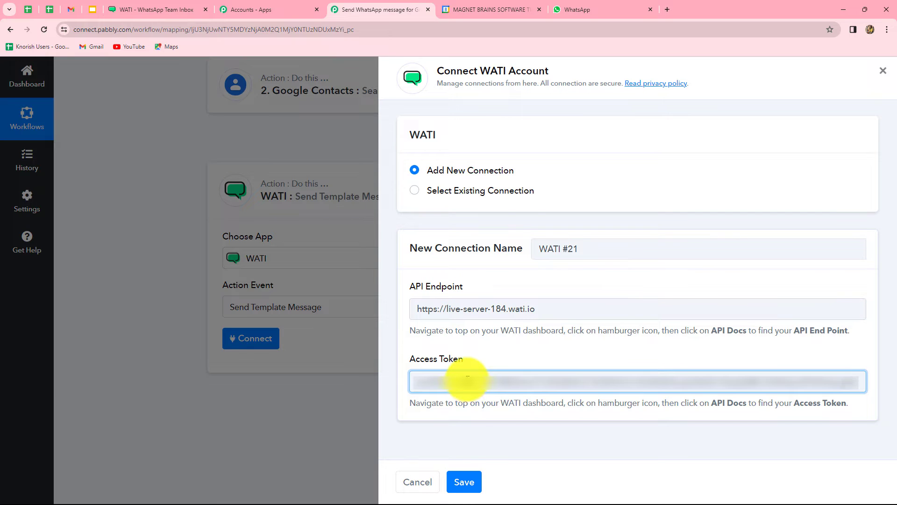
{"action": "left_click", "coordinate": [463, 481]}
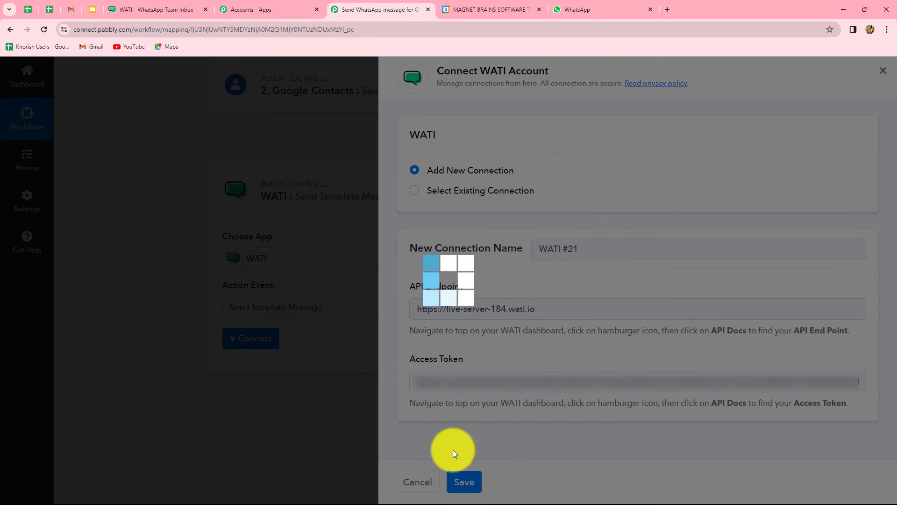
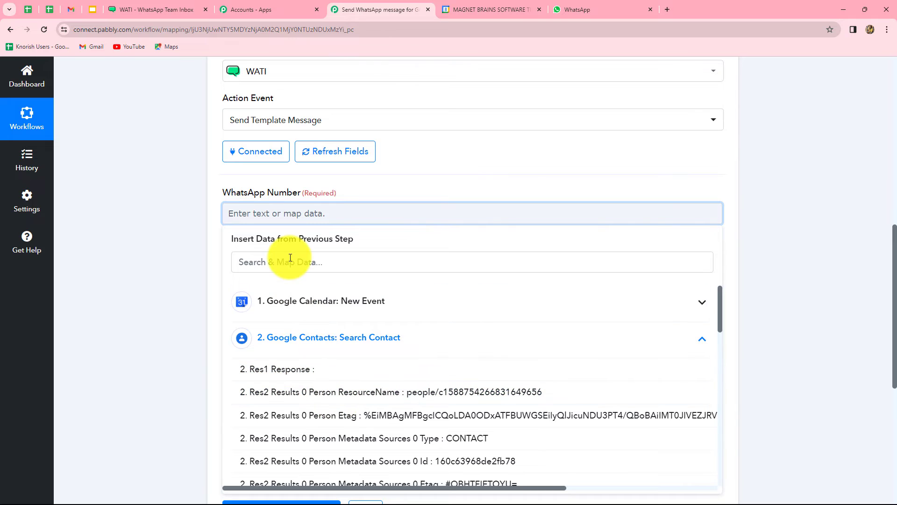
Step: Map the Google Contacts result's PhoneNumbers 0 Value as the WATI message's WhatsApp Number
{"action": "left_click", "coordinate": [291, 260]}
{"action": "type", "text": "89"}
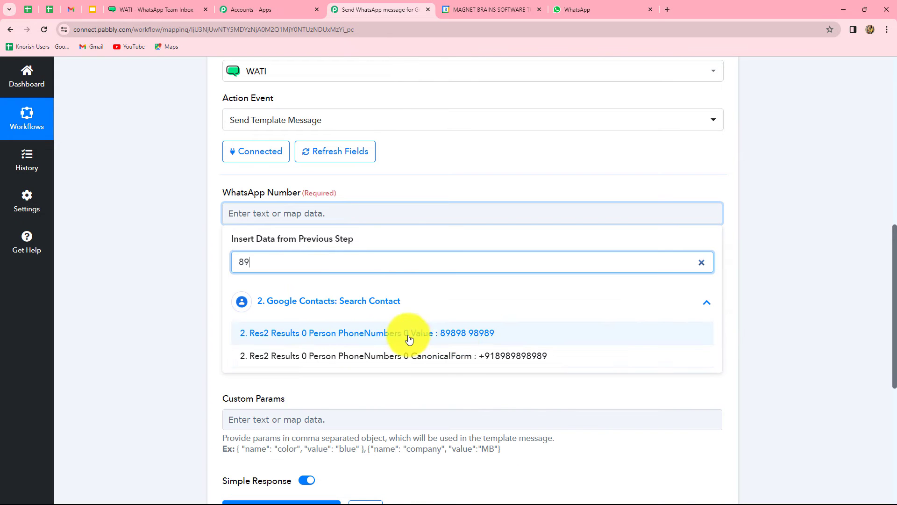
{"action": "left_click", "coordinate": [465, 332]}
{"action": "left_click", "coordinate": [778, 250]}
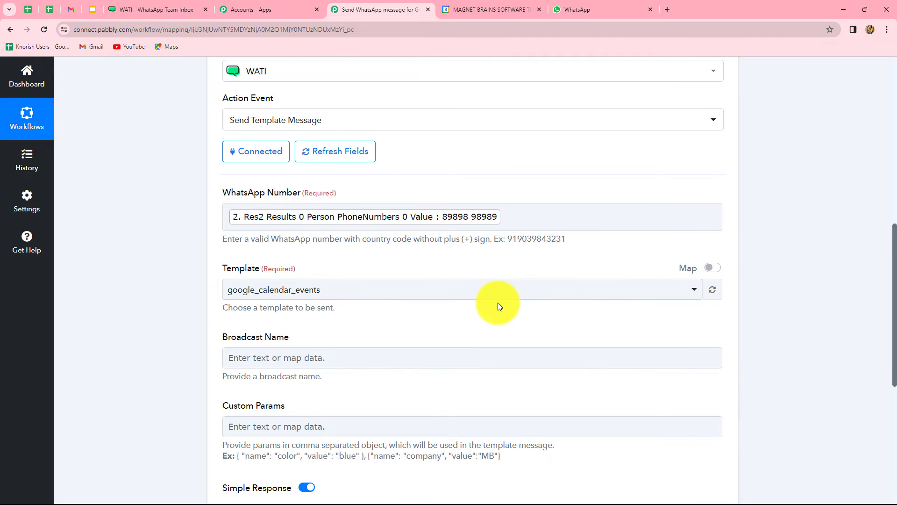
{"action": "scroll", "coordinate": [498, 302], "scroll_direction": "down", "scroll_amount": 2}
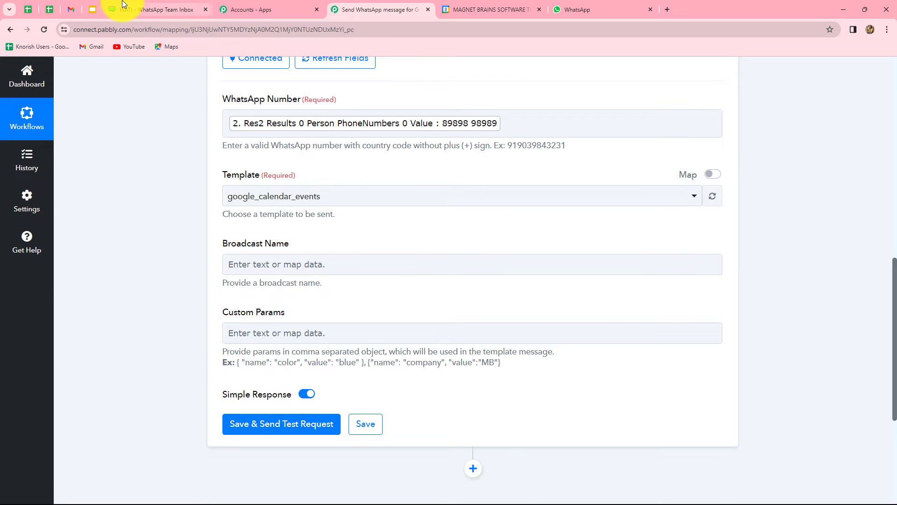
Step: Switch to WATI's template list and examine the google_calendar_events template's broadcast title, body variables and sample content
{"action": "left_click", "coordinate": [154, 9]}
{"action": "left_click", "coordinate": [131, 76]}
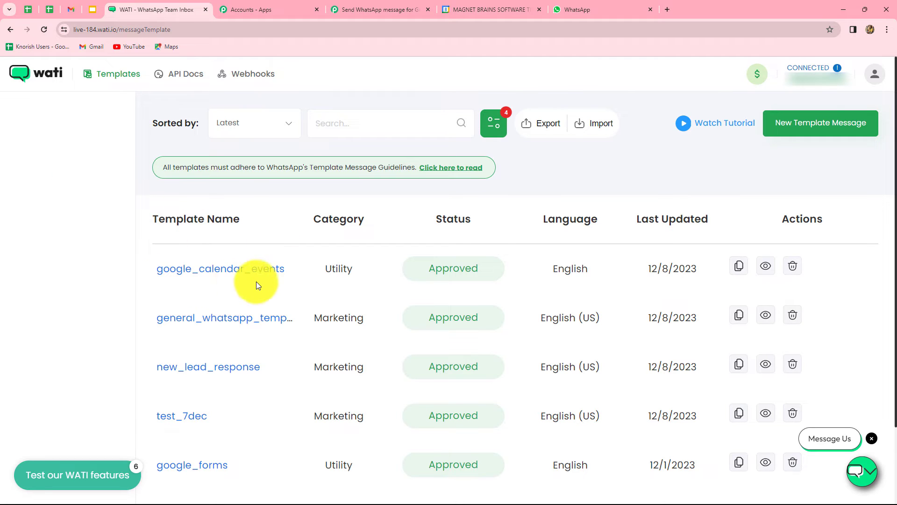
{"action": "left_click", "coordinate": [218, 273]}
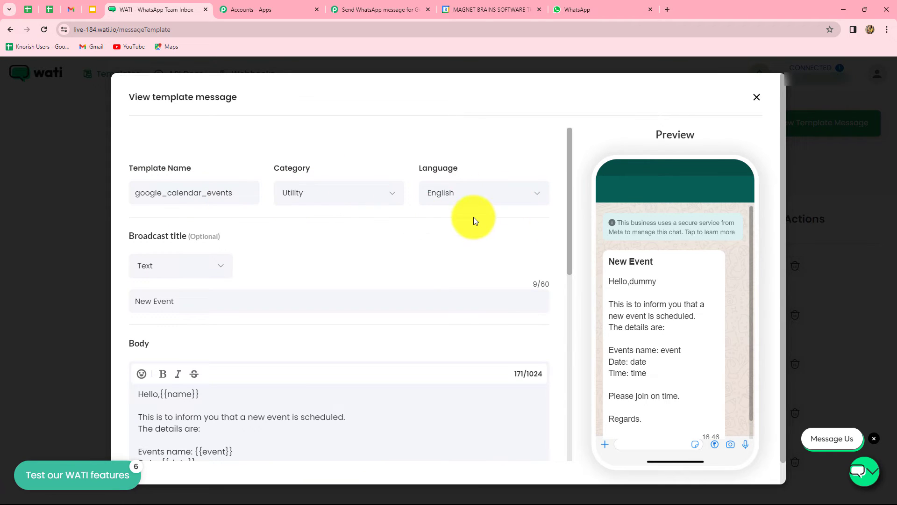
{"action": "scroll", "coordinate": [473, 216], "scroll_direction": "down", "scroll_amount": 2}
{"action": "scroll", "coordinate": [473, 217], "scroll_direction": "up", "scroll_amount": 2}
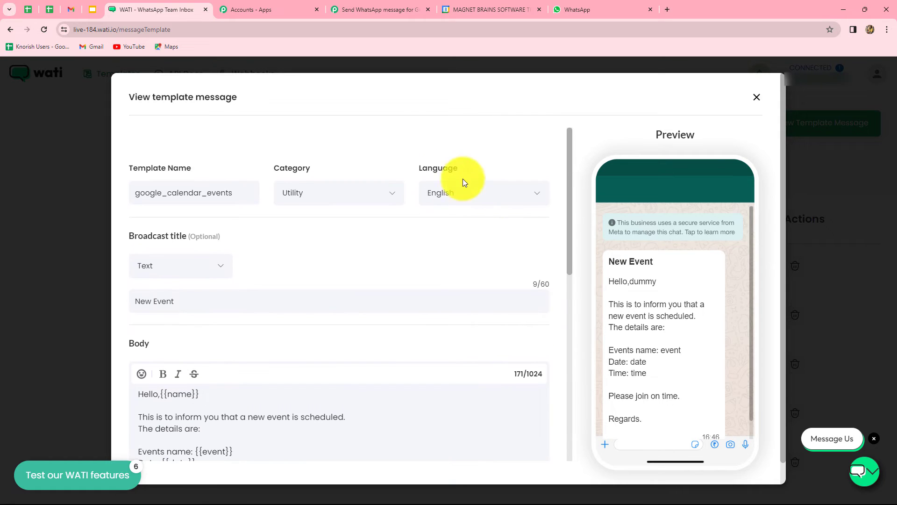
{"action": "scroll", "coordinate": [470, 246], "scroll_direction": "down", "scroll_amount": 1}
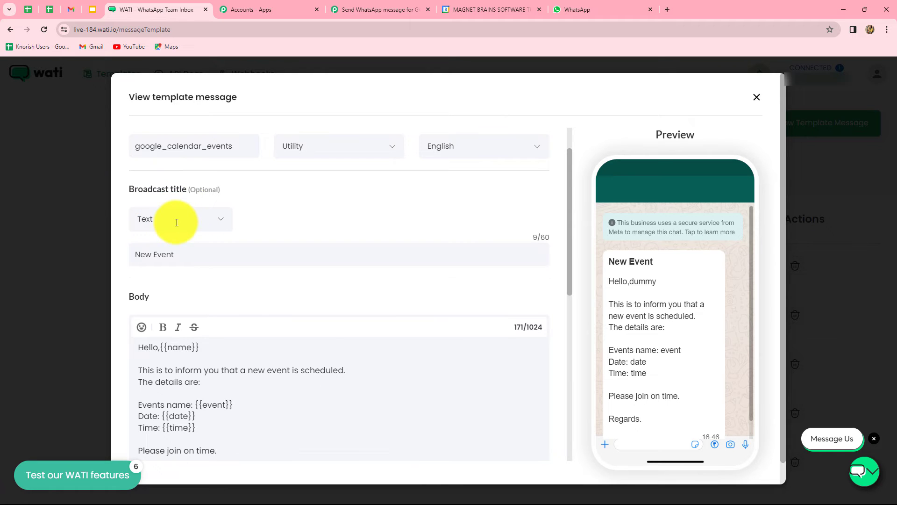
{"action": "scroll", "coordinate": [325, 299], "scroll_direction": "down", "scroll_amount": 5}
{"action": "scroll", "coordinate": [324, 299], "scroll_direction": "up", "scroll_amount": 2}
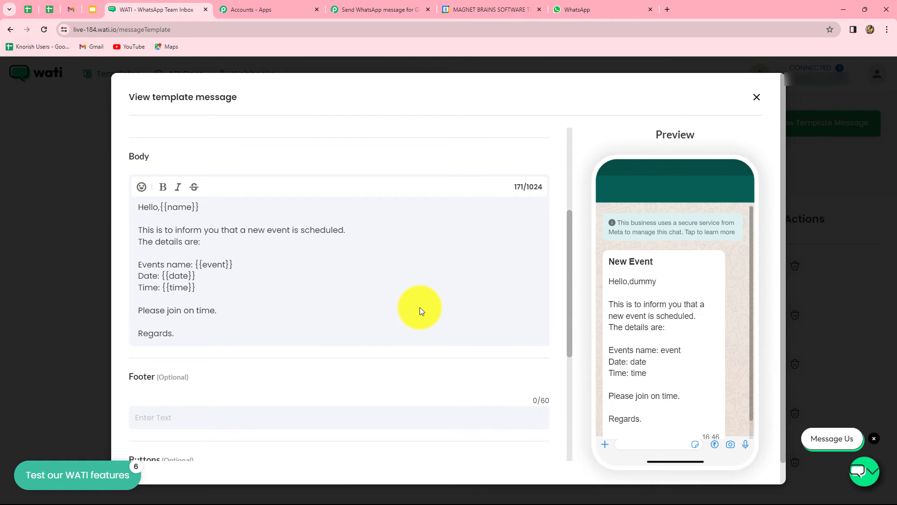
{"action": "scroll", "coordinate": [420, 307], "scroll_direction": "down", "scroll_amount": 1}
{"action": "scroll", "coordinate": [420, 308], "scroll_direction": "up", "scroll_amount": 1}
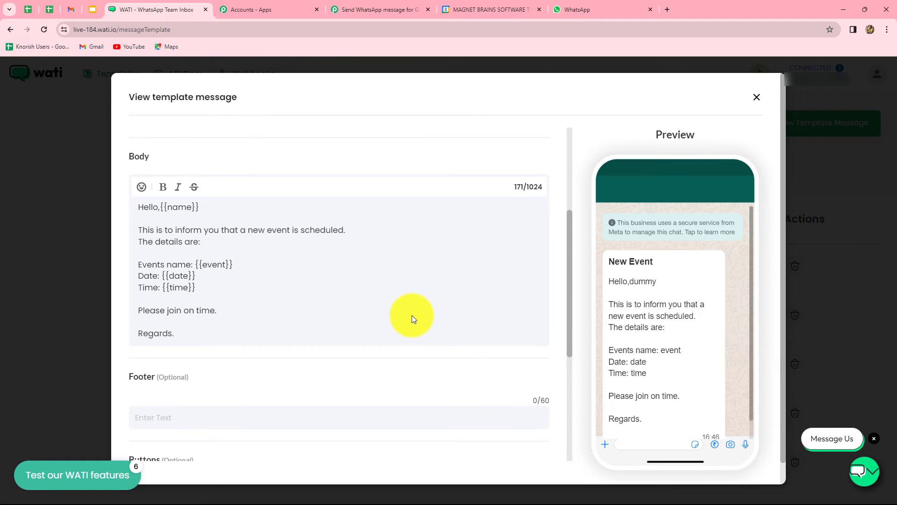
{"action": "scroll", "coordinate": [412, 315], "scroll_direction": "down", "scroll_amount": 5}
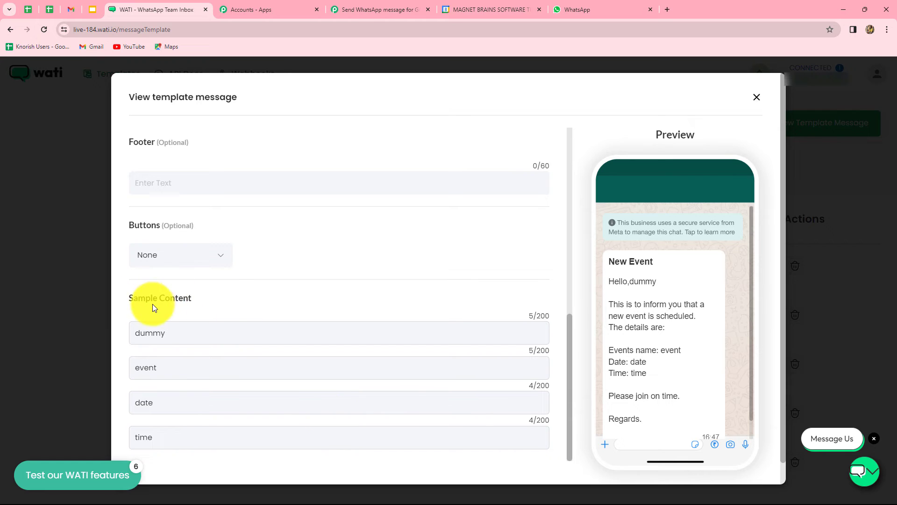
{"action": "scroll", "coordinate": [284, 313], "scroll_direction": "up", "scroll_amount": 4}
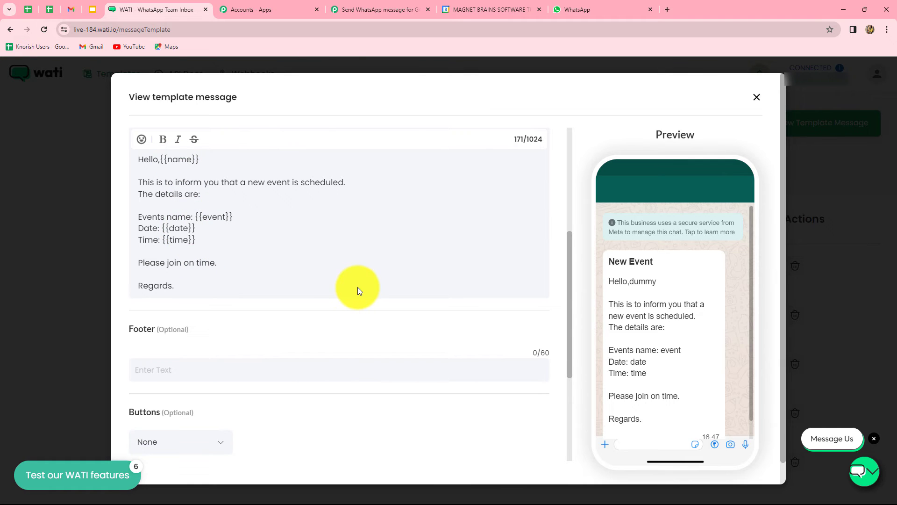
{"action": "scroll", "coordinate": [379, 273], "scroll_direction": "down", "scroll_amount": 4}
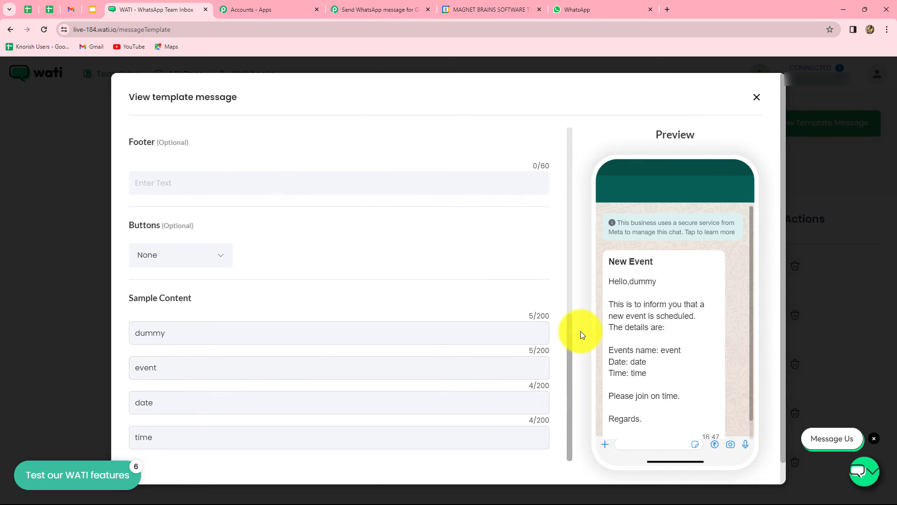
{"action": "left_click", "coordinate": [757, 98]}
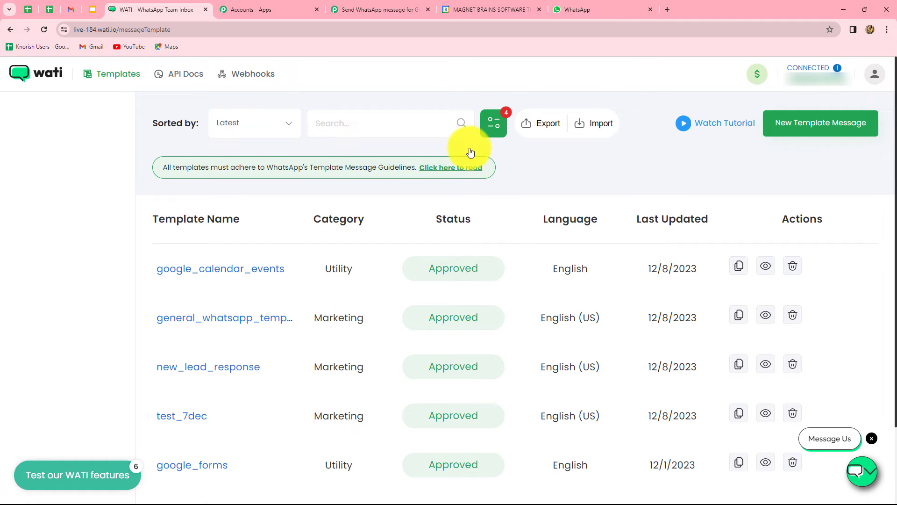
Step: Back in the Pabbly Connect workflow, set the Broadcast Name to New Event, matching the WATI template's broadcast title
{"action": "left_click", "coordinate": [382, 13]}
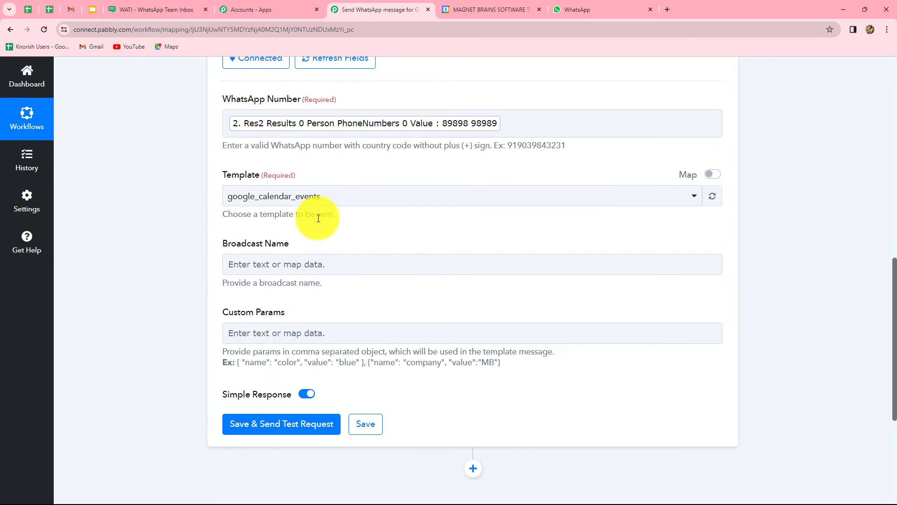
{"action": "scroll", "coordinate": [318, 218], "scroll_direction": "down", "scroll_amount": 3}
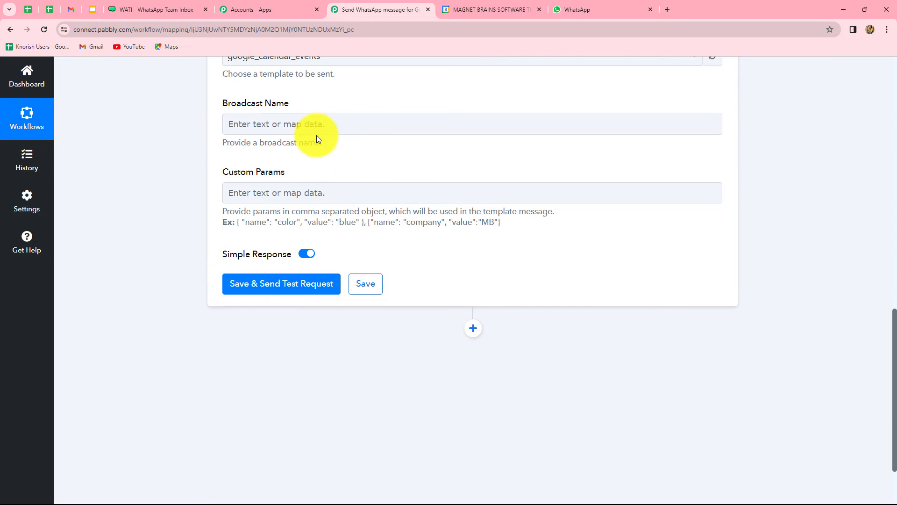
{"action": "left_click", "coordinate": [249, 121]}
{"action": "left_click", "coordinate": [160, 9]}
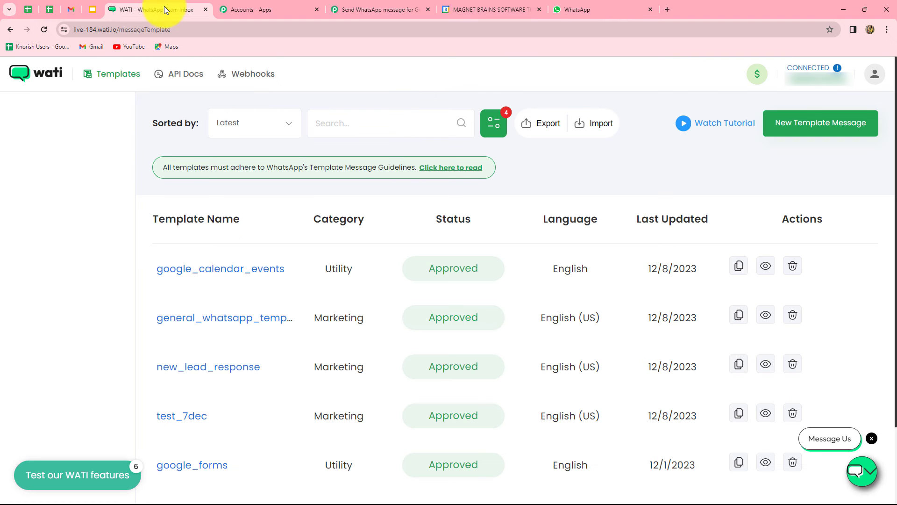
{"action": "left_click", "coordinate": [210, 278]}
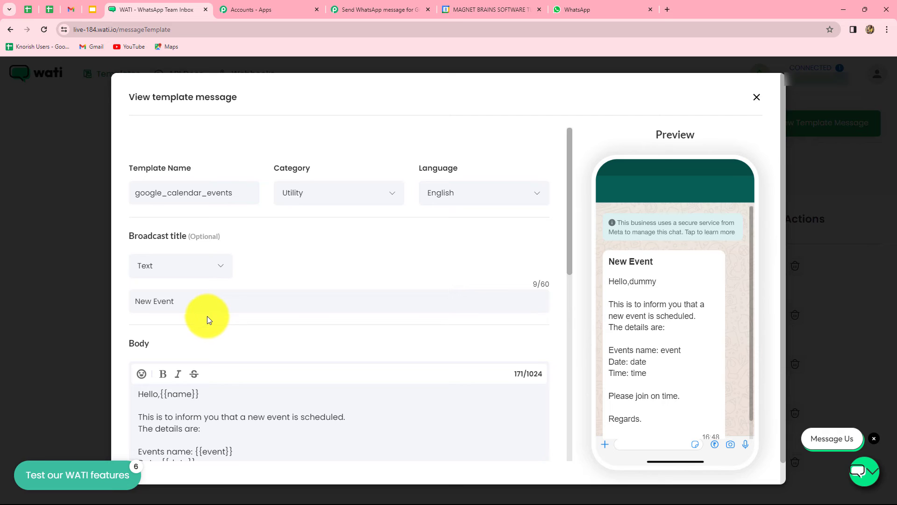
{"action": "left_click", "coordinate": [411, 10]}
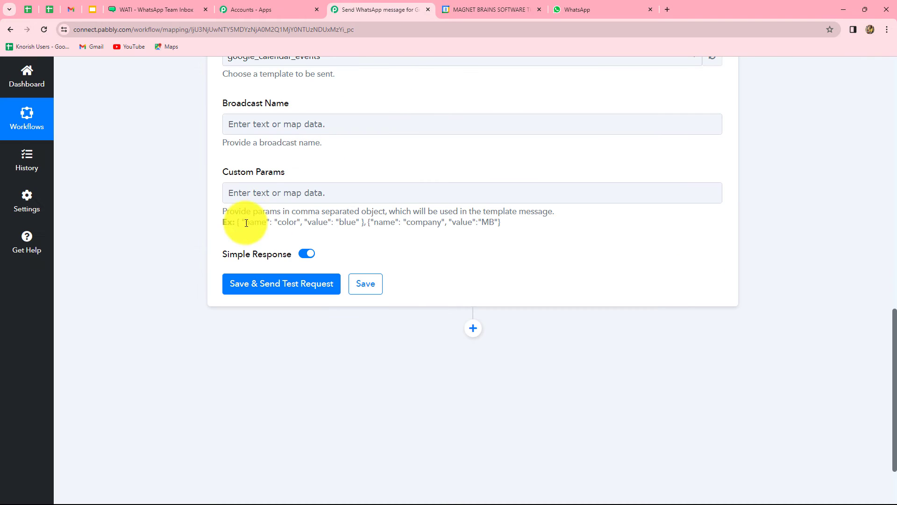
{"action": "left_click", "coordinate": [261, 126]}
{"action": "type", "text": "New "}
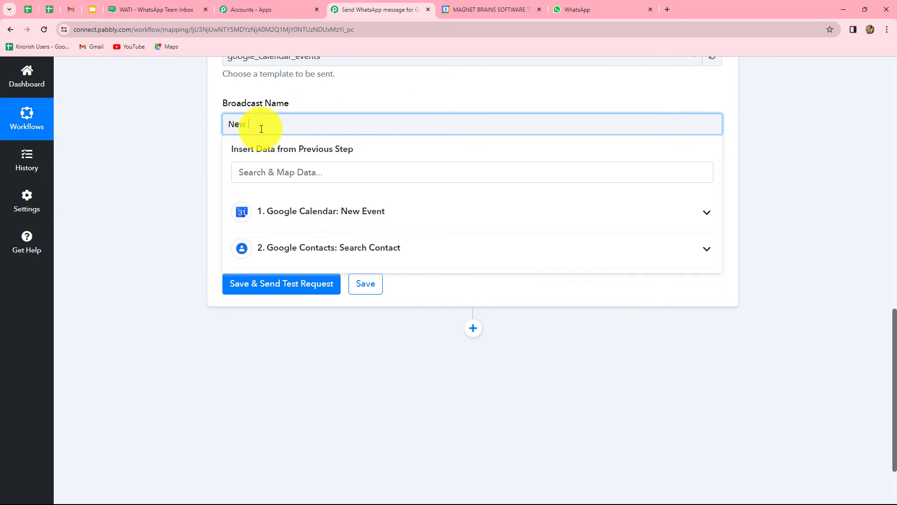
{"action": "type", "text": "Event"}
{"action": "left_click", "coordinate": [301, 155]}
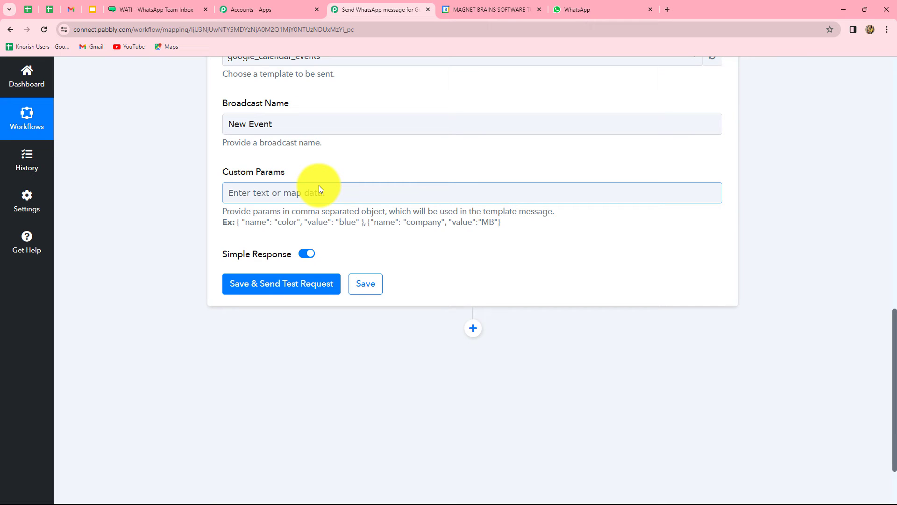
Step: Copy the first example object, { "name": "color", "value": "blue" }, into Custom Params
{"action": "left_click_drag", "start_coordinate": [365, 224], "coordinate": [239, 229]}
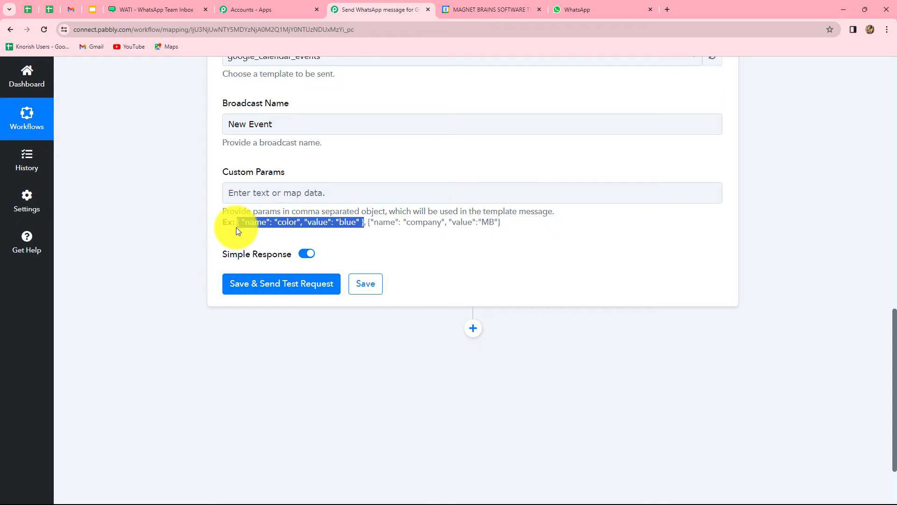
{"action": "left_click_drag", "start_coordinate": [236, 229], "coordinate": [259, 194]}
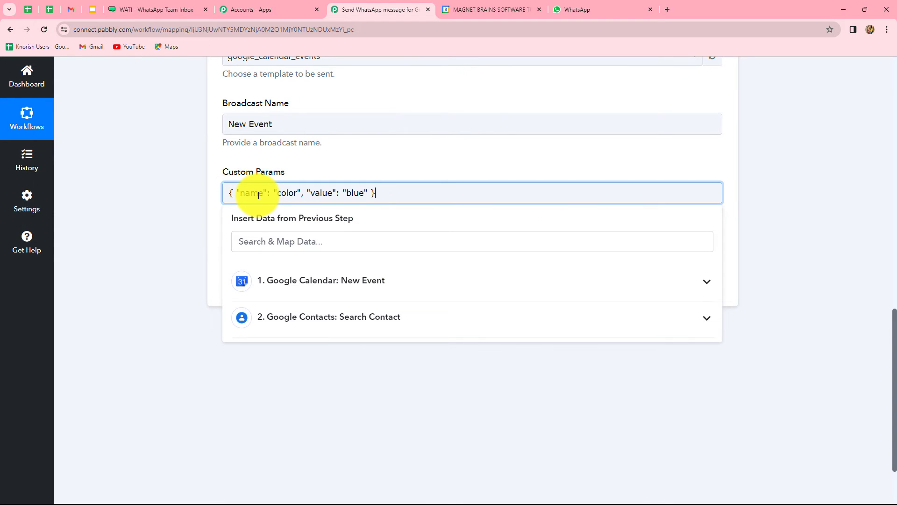
{"action": "left_click", "coordinate": [178, 208]}
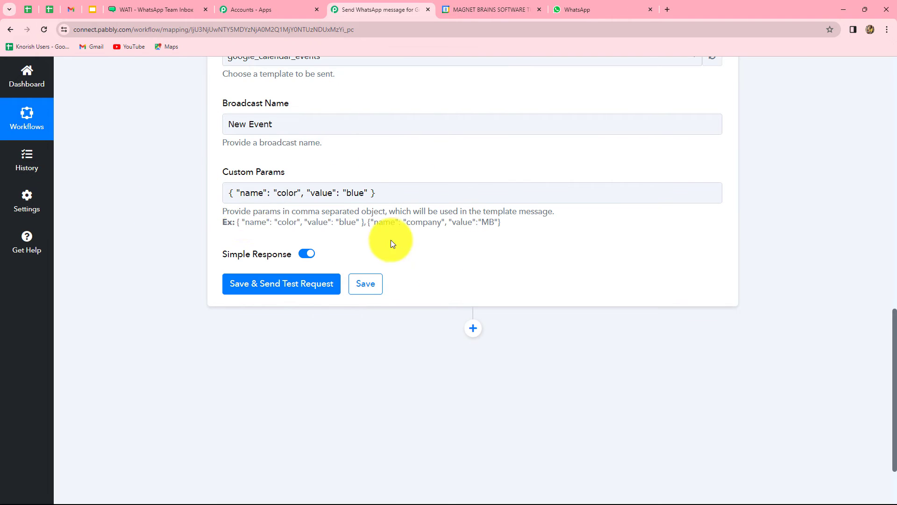
{"action": "left_click", "coordinate": [260, 202]}
{"action": "left_click", "coordinate": [313, 205]}
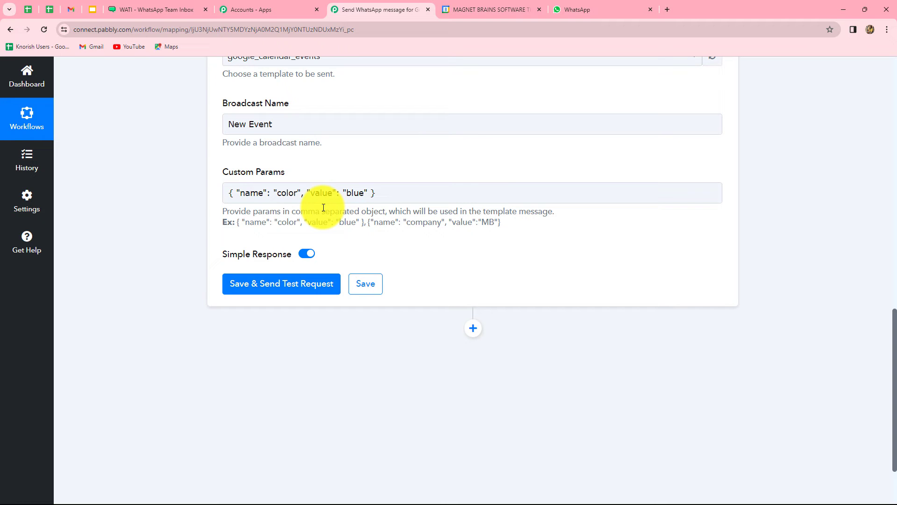
Step: Replace the parameter name "color" in Custom Params with "name"
{"action": "left_click", "coordinate": [298, 194]}
{"action": "key", "text": "BackSpace"}
{"action": "key", "text": "BackSpace"}
{"action": "key", "text": "BackSpace"}
{"action": "key", "text": "BackSpace"}
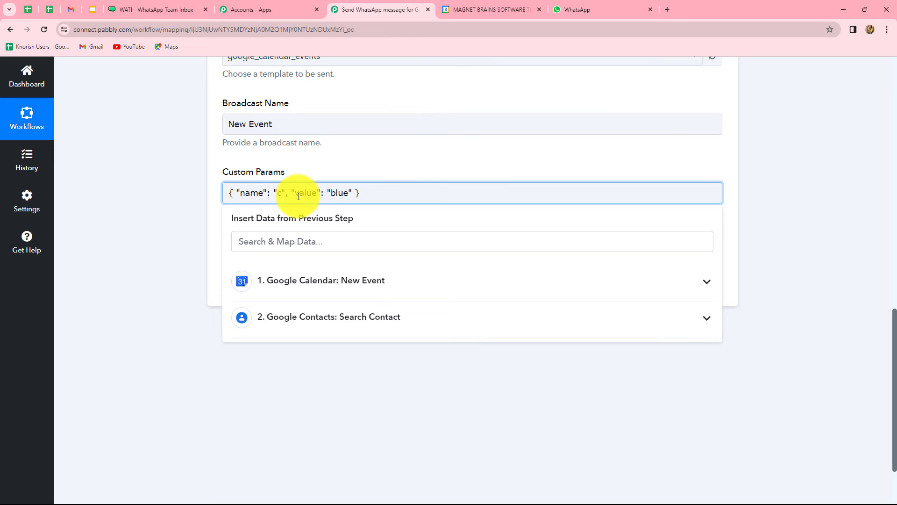
{"action": "key", "text": "BackSpace"}
{"action": "type", "text": "name"}
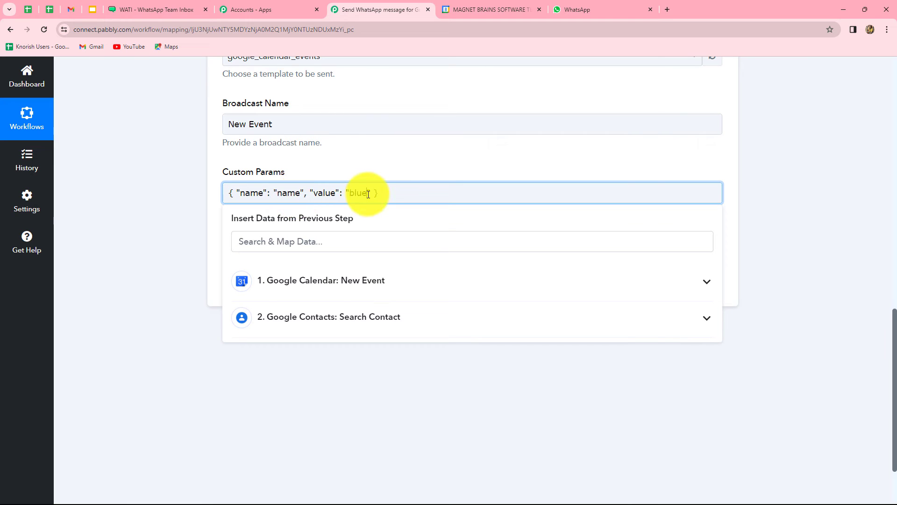
Step: Replace the "name" parameter's value "blue" with the Google Contacts result's Names 0 GivenName
{"action": "key", "text": "BackSpace"}
{"action": "key", "text": "BackSpace"}
{"action": "key", "text": "BackSpace"}
{"action": "key", "text": "BackSpace"}
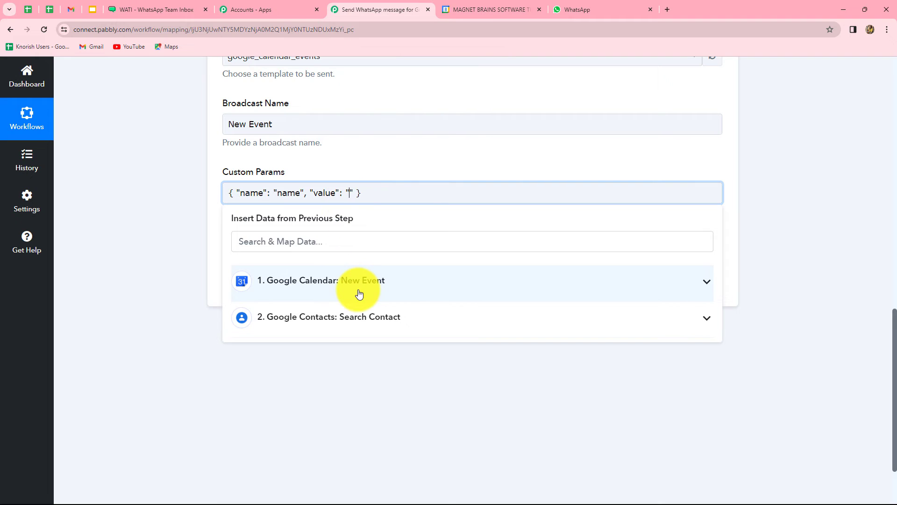
{"action": "left_click", "coordinate": [359, 320]}
{"action": "left_click", "coordinate": [358, 247]}
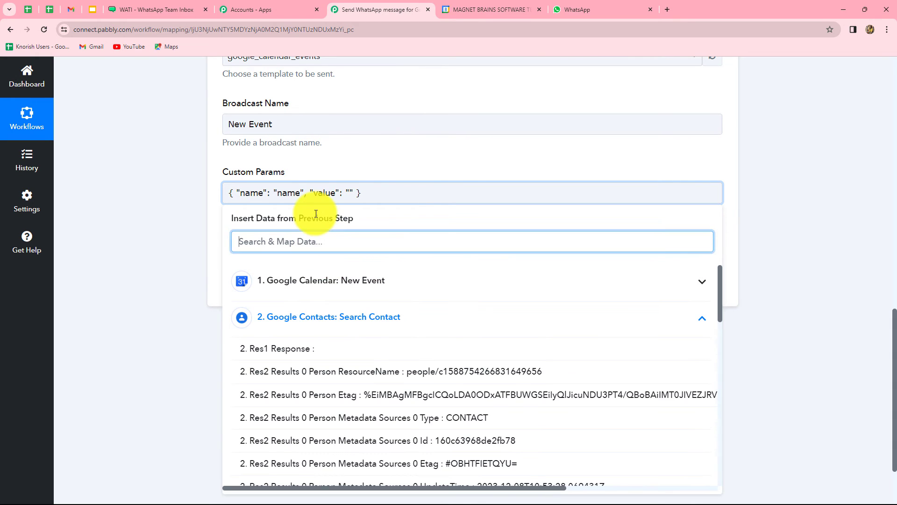
{"action": "type", "text": "name"}
{"action": "scroll", "coordinate": [461, 411], "scroll_direction": "down", "scroll_amount": 3}
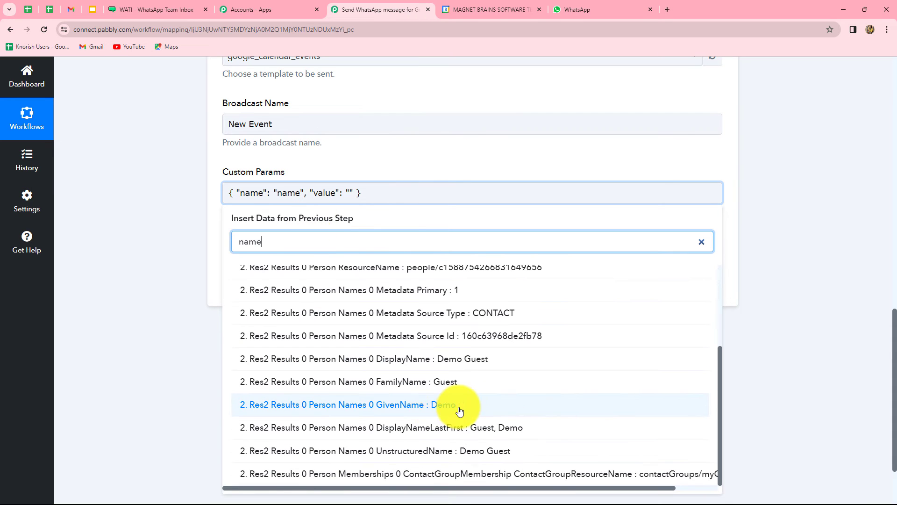
{"action": "left_click", "coordinate": [430, 407]}
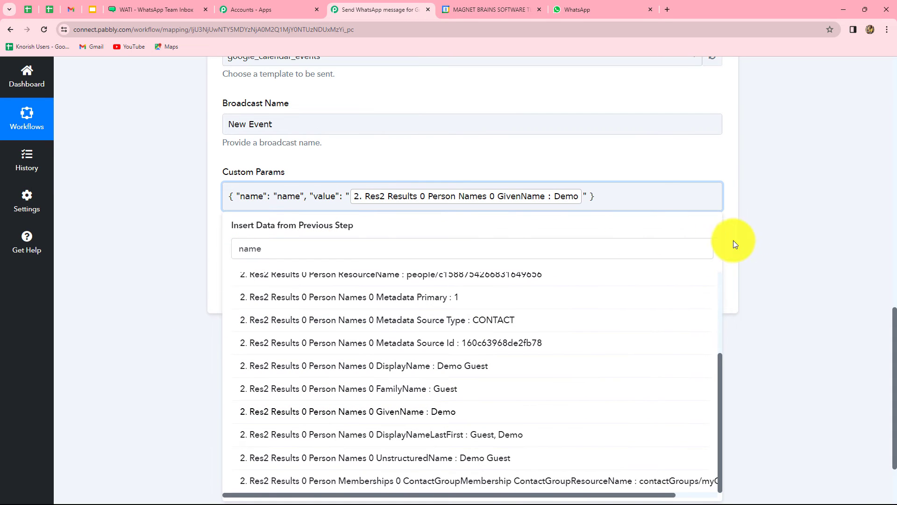
{"action": "left_click", "coordinate": [810, 242]}
Step: Check the next variable in the WATI template and append a second example object to Custom Params with its name set to "event"
{"action": "left_click", "coordinate": [155, 10]}
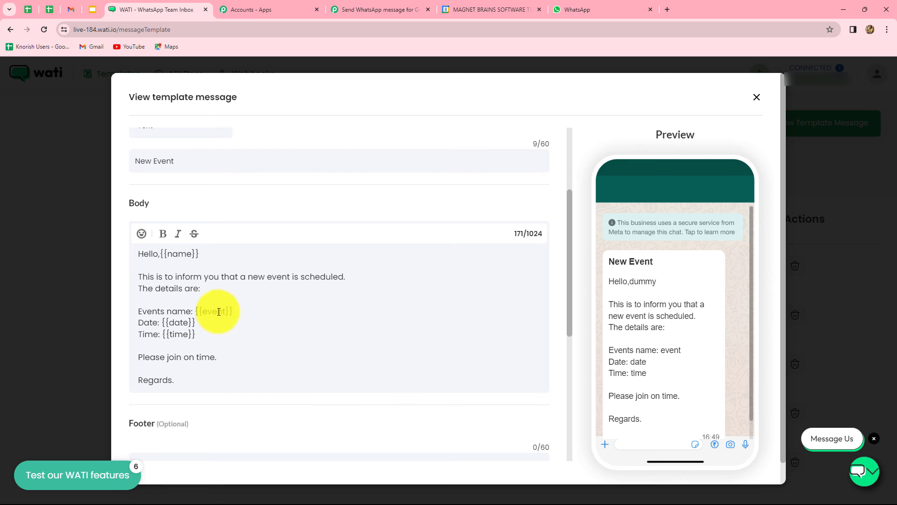
{"action": "left_click", "coordinate": [406, 9]}
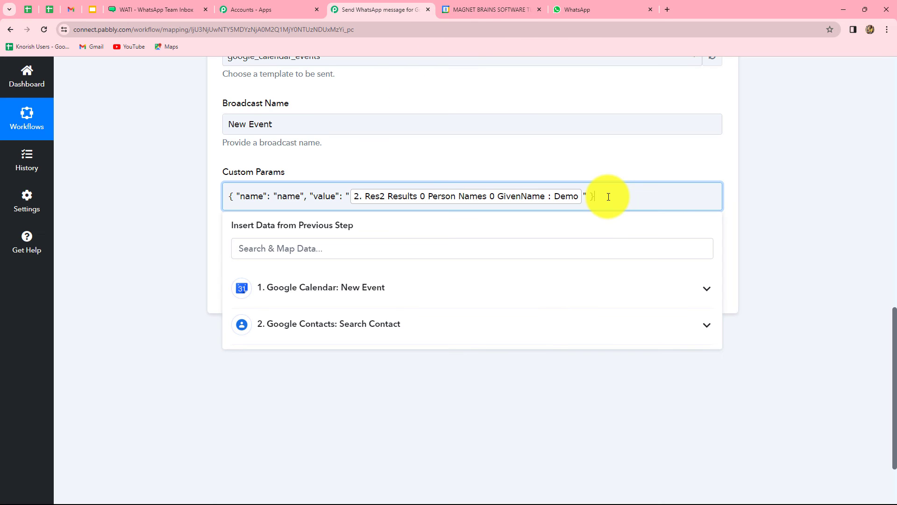
{"action": "type", "text": ","}
{"action": "type", "text": "{\"name\": \"company\", \"value\":\"MB\"}"}
{"action": "double_click", "coordinate": [683, 196]}
{"action": "key", "text": "BackSpace"}
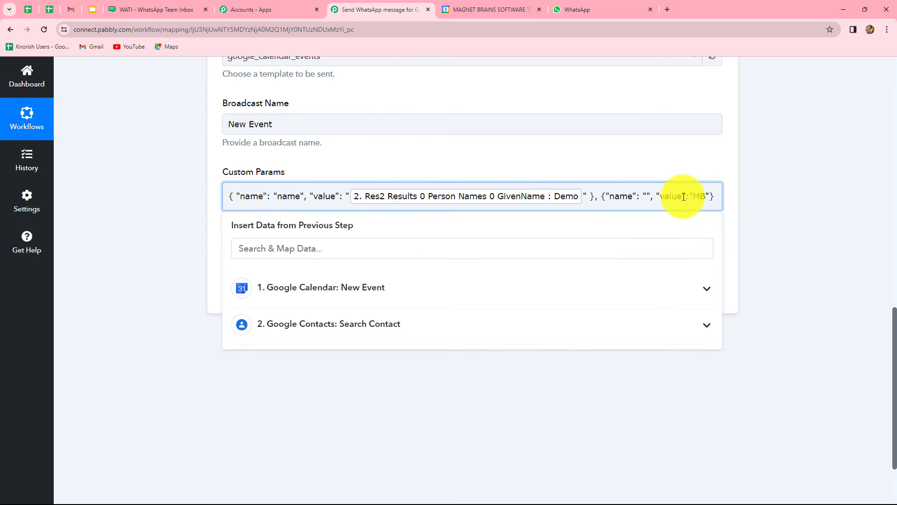
{"action": "type", "text": "event"}
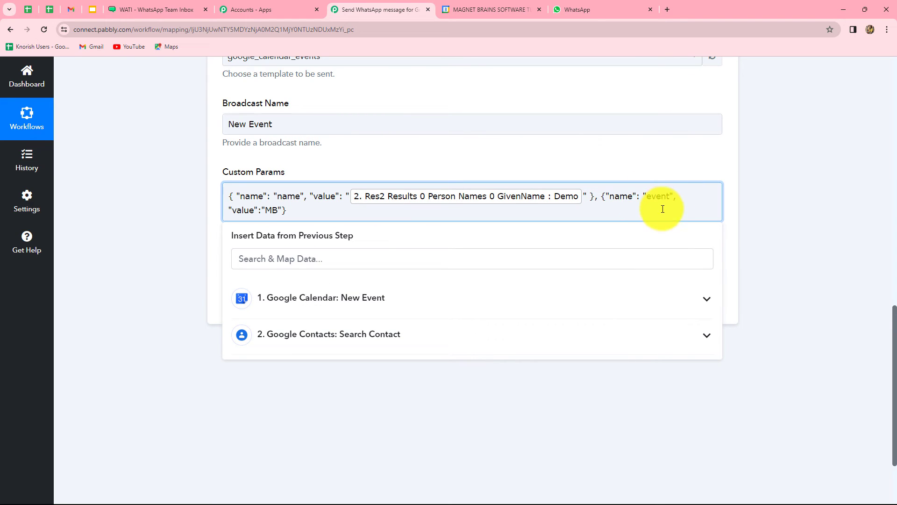
Step: Replace the "event" parameter's value "MB" with the Google Calendar Summary and add a comma after the object
{"action": "double_click", "coordinate": [275, 210]}
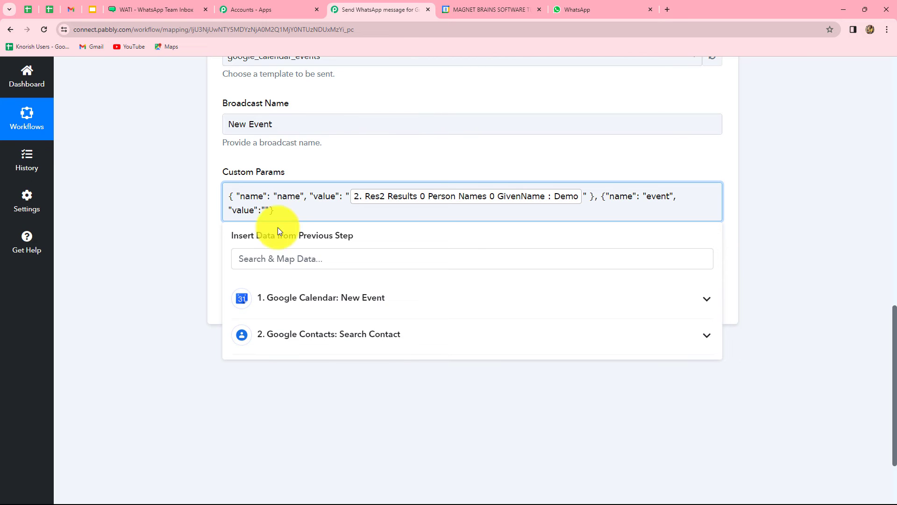
{"action": "key", "text": "BackSpace"}
{"action": "left_click", "coordinate": [294, 304]}
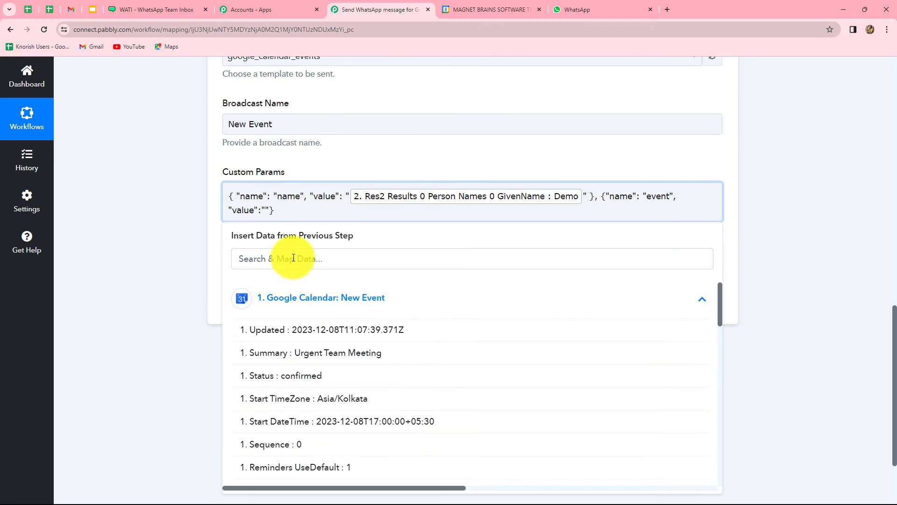
{"action": "left_click", "coordinate": [329, 362]}
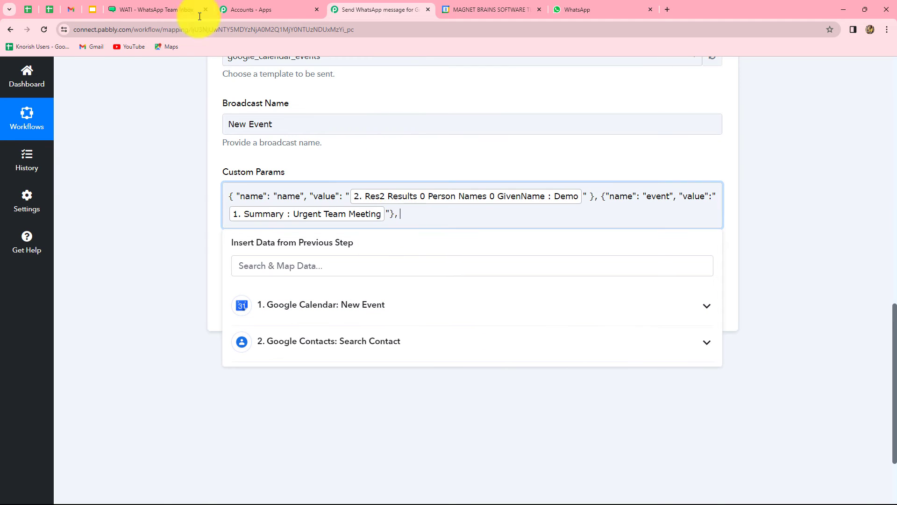
Step: Check the next variable in the WATI template and append a third example object to Custom Params
{"action": "left_click", "coordinate": [165, 10]}
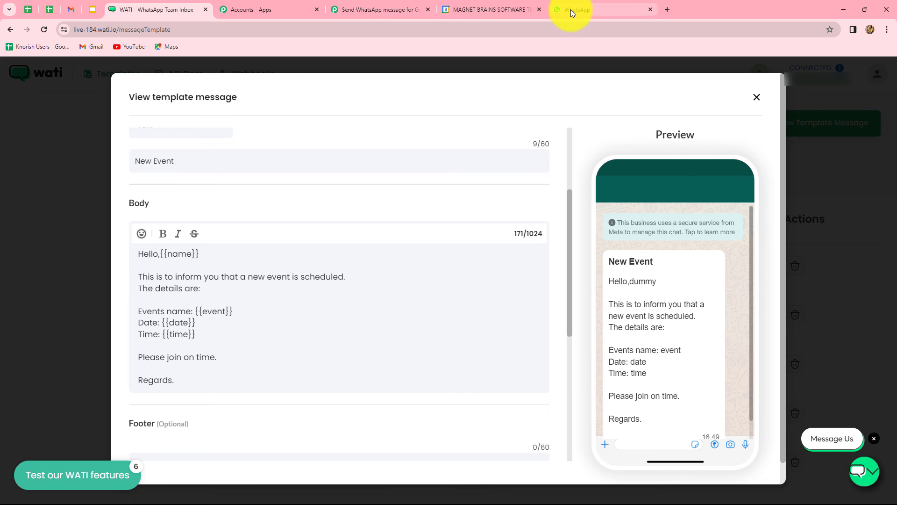
{"action": "key", "text": "ctrl+Tab"}
{"action": "key", "text": "ctrl+Tab"}
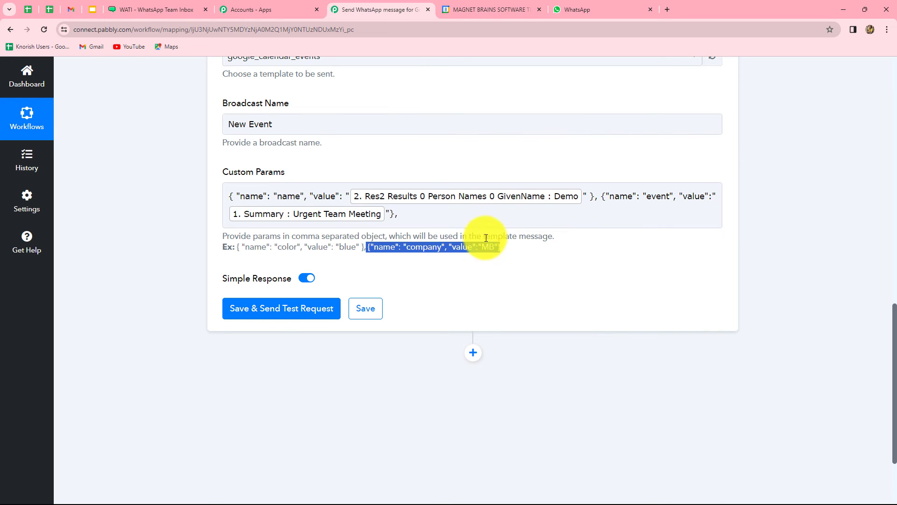
{"action": "left_click", "coordinate": [421, 214]}
{"action": "type", "text": "{\"name\": \"company\", \"value\":\"MB\"}"}
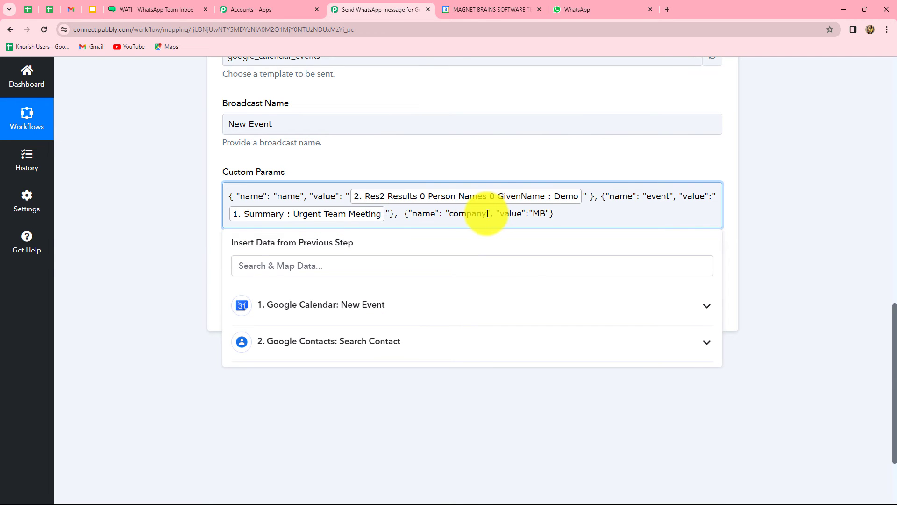
Step: Replace the parameter name "company" in the third Custom Params object with "date"
{"action": "left_click", "coordinate": [487, 213]}
{"action": "key", "text": "BackSpace"}
{"action": "key", "text": "BackSpace"}
{"action": "key", "text": "BackSpace"}
{"action": "key", "text": "BackSpace"}
{"action": "key", "text": "BackSpace"}
{"action": "key", "text": "BackSpace"}
{"action": "key", "text": "BackSpace"}
{"action": "type", "text": "date"}
Step: Replace the "date" parameter's value "MB" with the Google Calendar Start DateTime
{"action": "key", "text": "Right"}
{"action": "key", "text": "Right"}
{"action": "key", "text": "Right"}
{"action": "key", "text": "Right"}
{"action": "key", "text": "Right"}
{"action": "key", "text": "Right"}
{"action": "key", "text": "Right"}
{"action": "key", "text": "Right"}
{"action": "key", "text": "Right"}
{"action": "key", "text": "Right"}
{"action": "key", "text": "Right"}
{"action": "key", "text": "Right"}
{"action": "key", "text": "Right"}
{"action": "key", "text": "Right"}
{"action": "key", "text": "BackSpace"}
{"action": "key", "text": "BackSpace"}
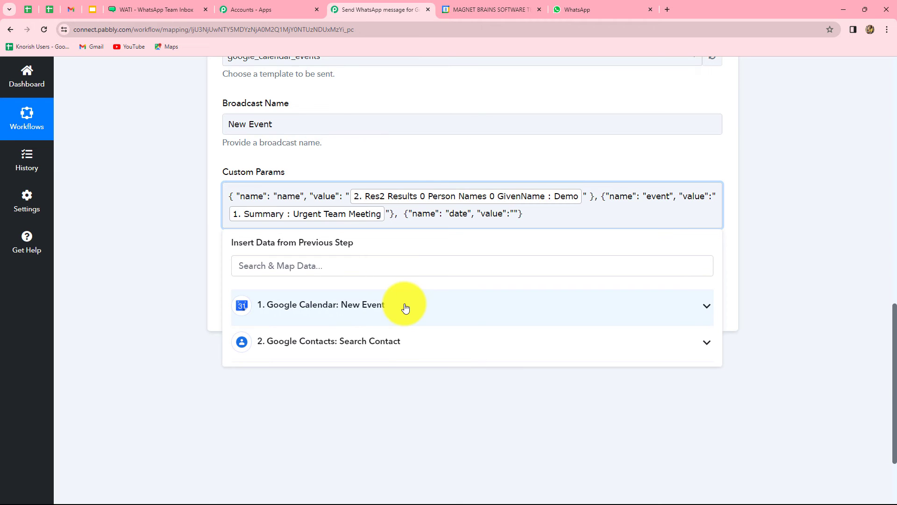
{"action": "left_click", "coordinate": [392, 309]}
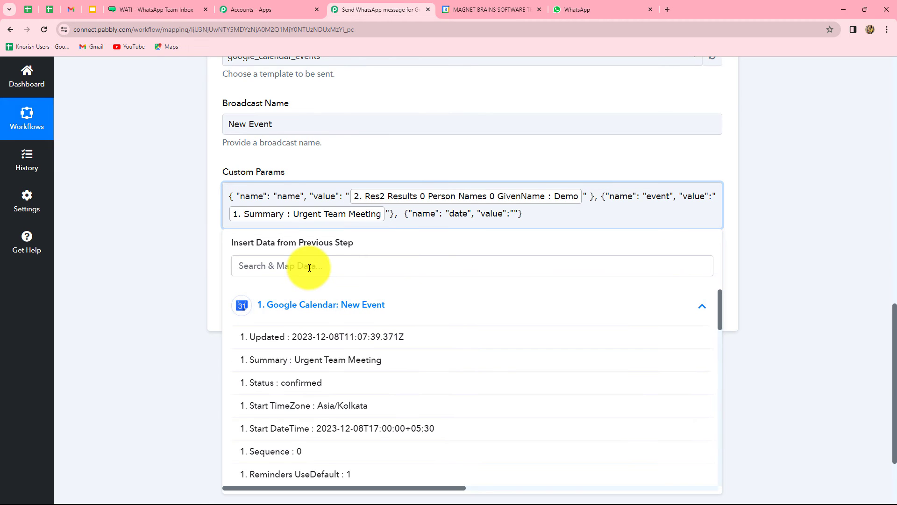
{"action": "left_click", "coordinate": [332, 431]}
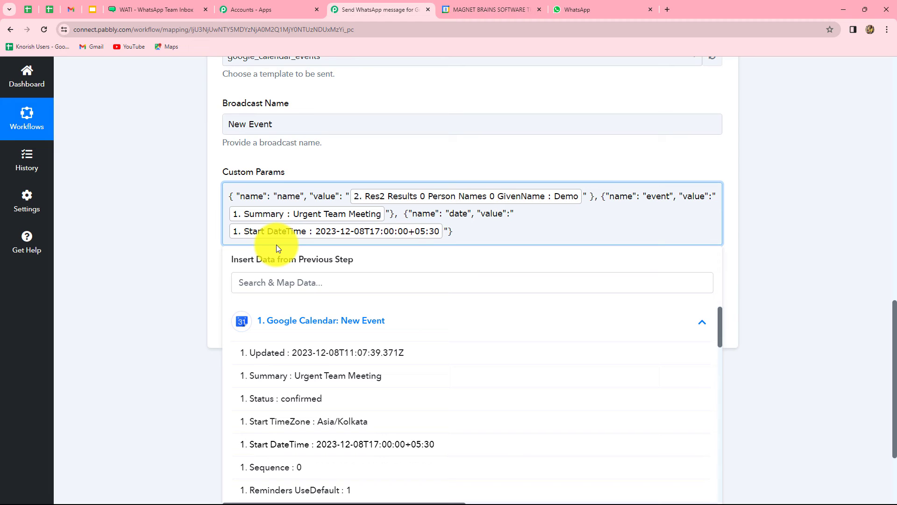
Step: Add a comma after the "date" object and append a fourth example object to Custom Params
{"action": "left_click", "coordinate": [835, 236]}
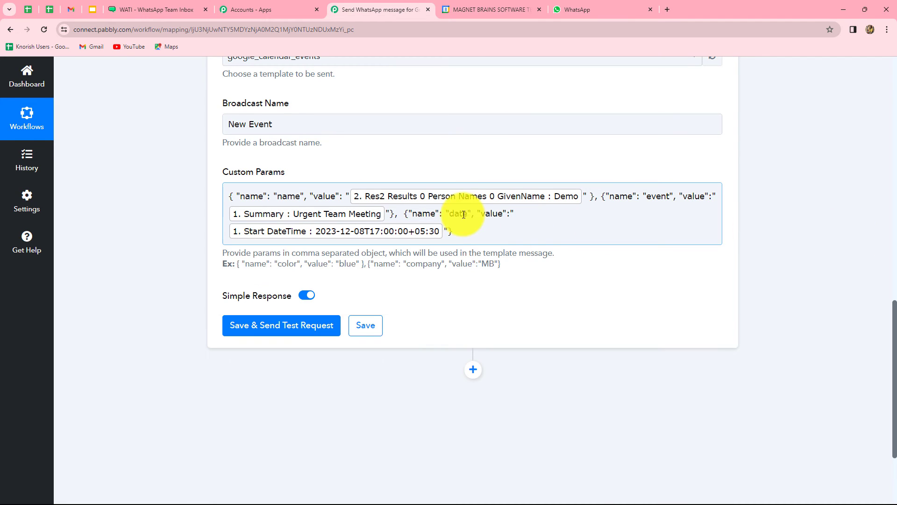
{"action": "left_click", "coordinate": [463, 230]}
{"action": "left_click", "coordinate": [794, 249]}
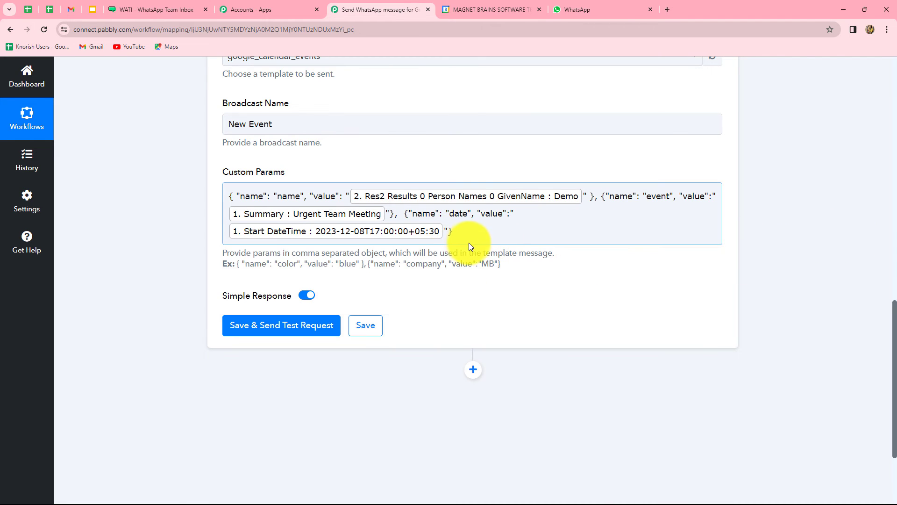
{"action": "left_click", "coordinate": [471, 243]}
{"action": "type", "text": ","}
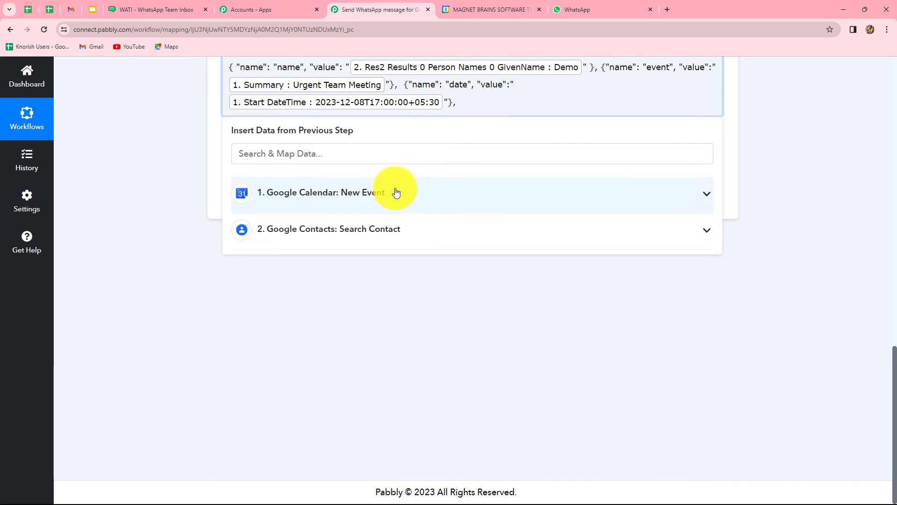
{"action": "left_click", "coordinate": [191, 208]}
{"action": "left_click", "coordinate": [462, 105]}
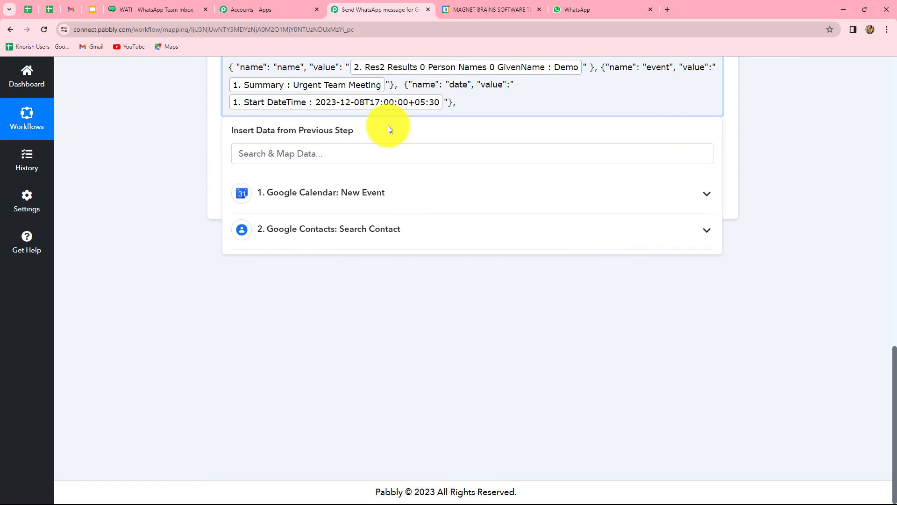
{"action": "type", "text": "{\"name\": \"company\", \"value\":\"MB\"}"}
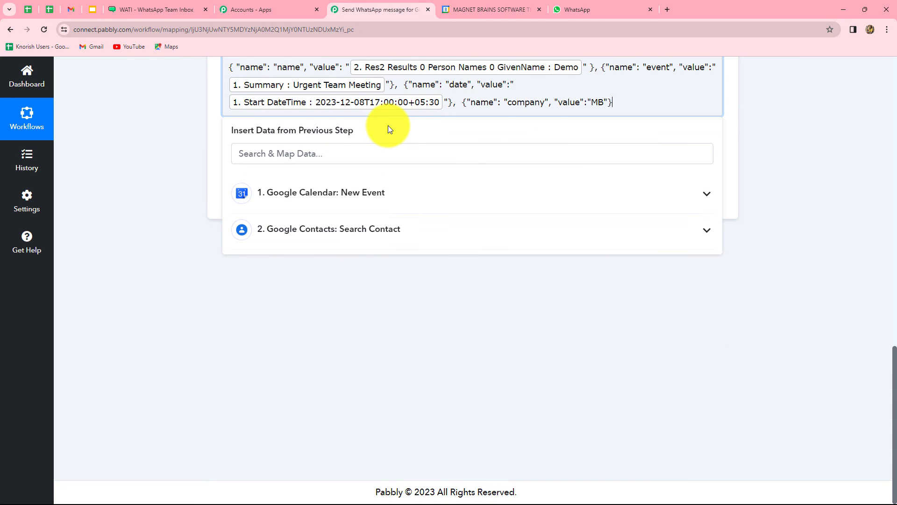
Step: Rename the fourth parameter "time" and replace its value "MB" with the Google Calendar Start DateTime
{"action": "double_click", "coordinate": [545, 102]}
{"action": "type", "text": "time"}
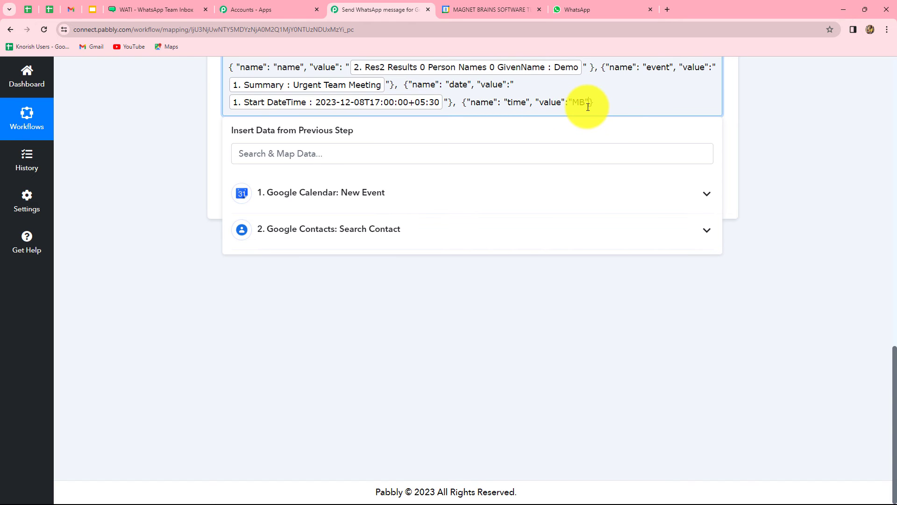
{"action": "key", "text": "BackSpace"}
{"action": "left_click", "coordinate": [445, 201]}
{"action": "left_click", "coordinate": [400, 316]}
Step: Save the WATI step, send a test request and review the parameters and contact fields in the response
{"action": "left_click", "coordinate": [273, 220]}
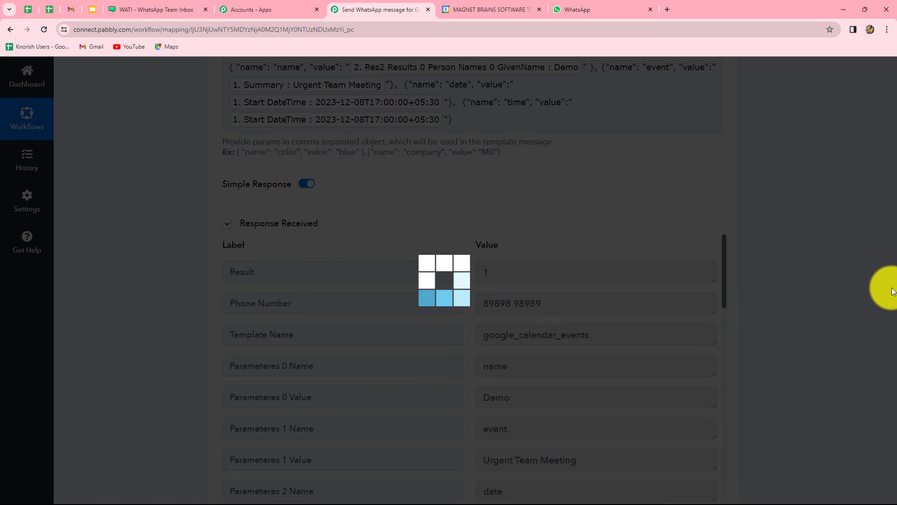
{"action": "scroll", "coordinate": [893, 292], "scroll_direction": "down", "scroll_amount": 4}
{"action": "scroll", "coordinate": [885, 286], "scroll_direction": "up", "scroll_amount": 2}
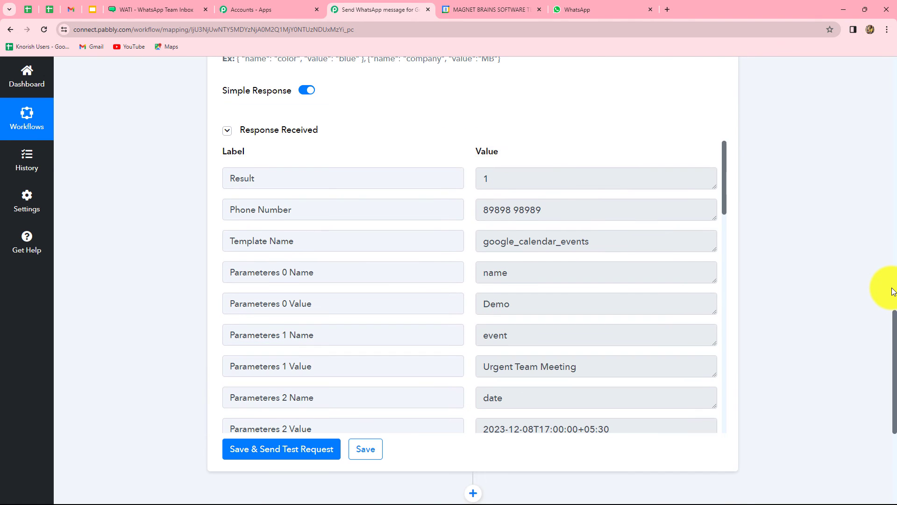
{"action": "scroll", "coordinate": [589, 341], "scroll_direction": "down", "scroll_amount": 4}
{"action": "left_click_drag", "start_coordinate": [624, 335], "coordinate": [679, 294]}
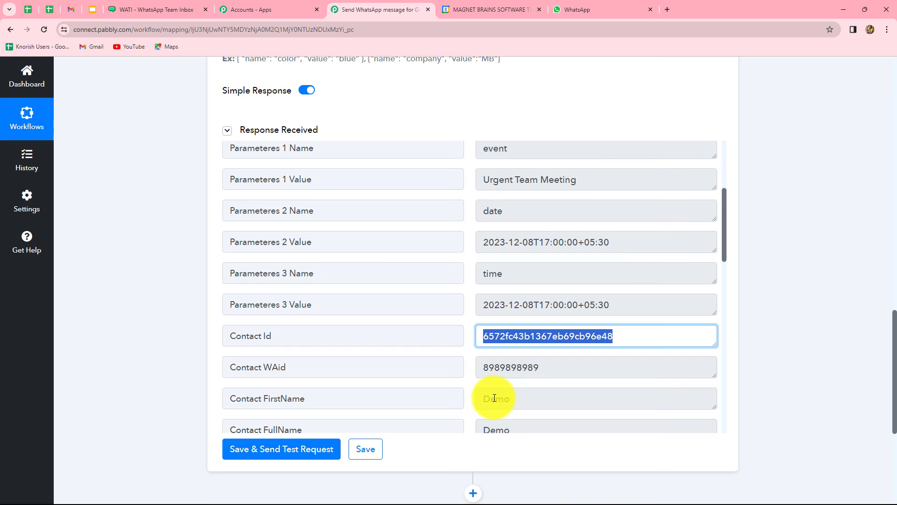
Step: Switch to WhatsApp to check the test message, and return to the Pabbly Connect workflow
{"action": "key", "text": "ctrl+Tab"}
{"action": "key", "text": "ctrl+Tab"}
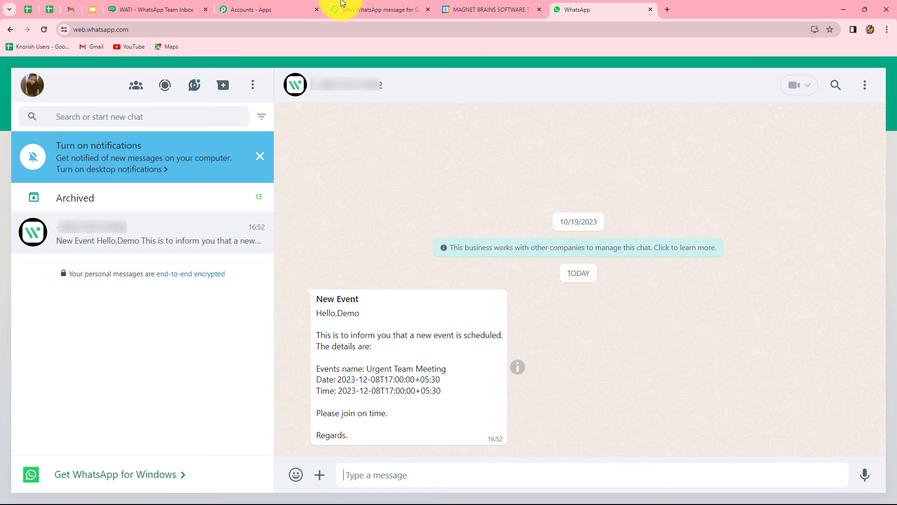
{"action": "left_click", "coordinate": [358, 13]}
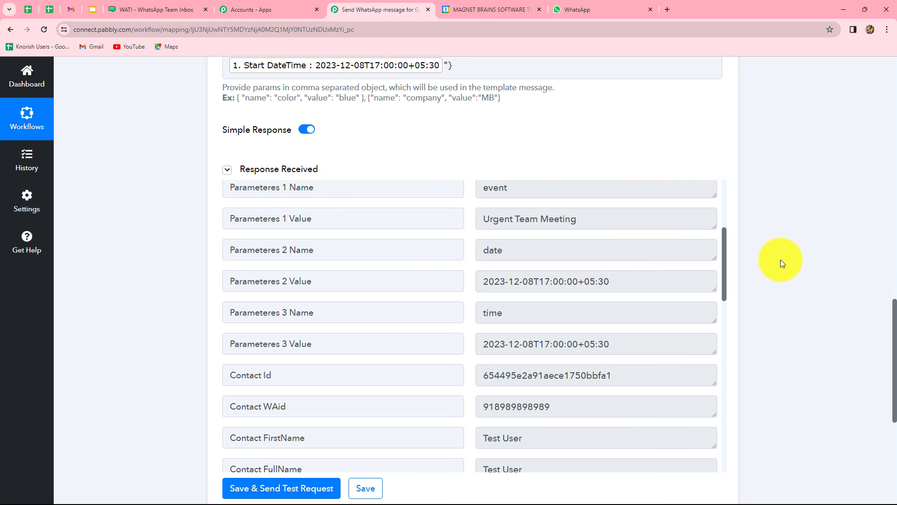
Step: Collapse the WATI Send Template Message step to show the whole workflow
{"action": "scroll", "coordinate": [777, 261], "scroll_direction": "up", "scroll_amount": 10}
{"action": "left_click", "coordinate": [720, 101]}
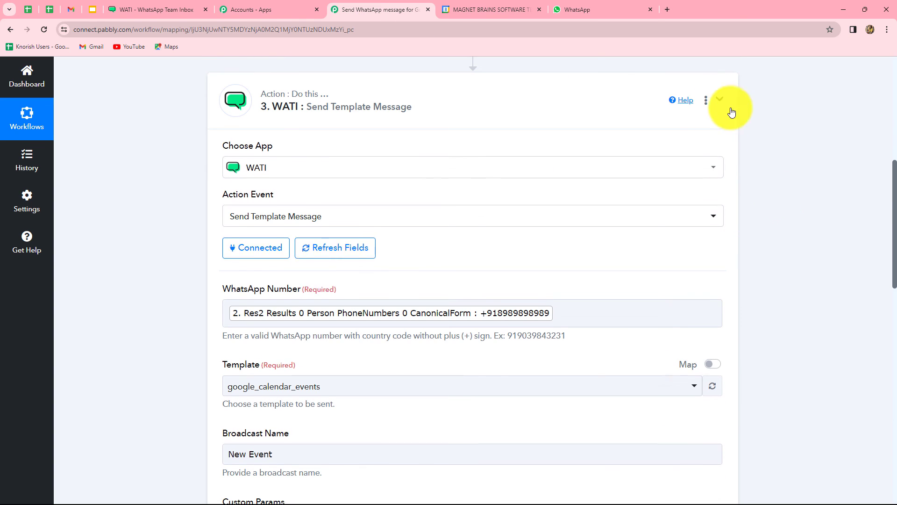
{"action": "scroll", "coordinate": [819, 319], "scroll_direction": "up", "scroll_amount": 2}
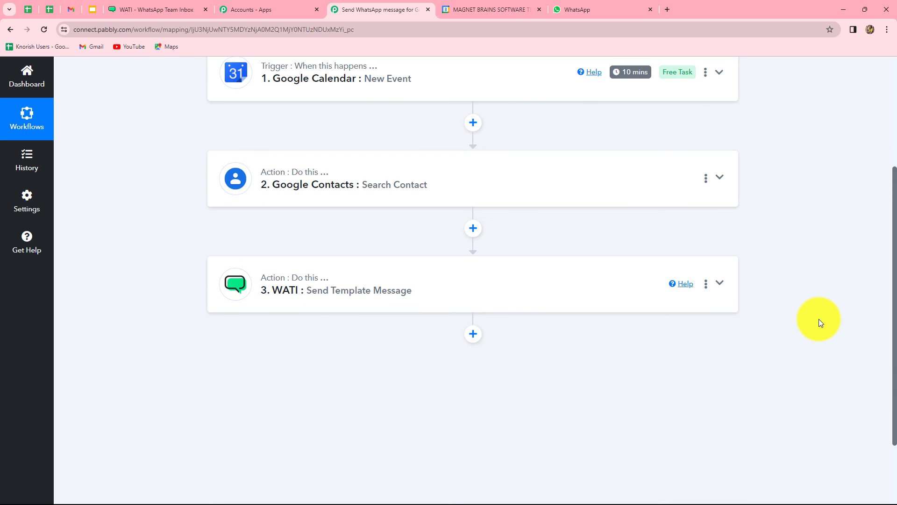
{"action": "scroll", "coordinate": [819, 319], "scroll_direction": "up", "scroll_amount": 1}
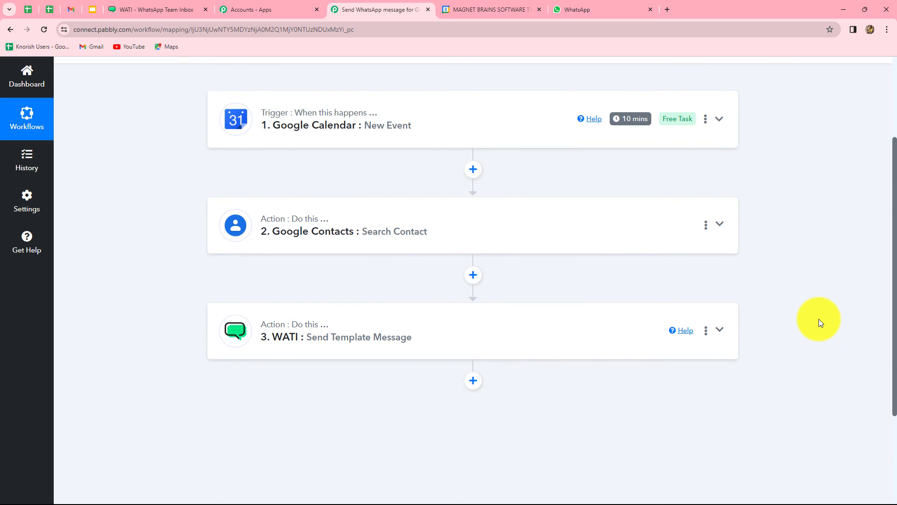